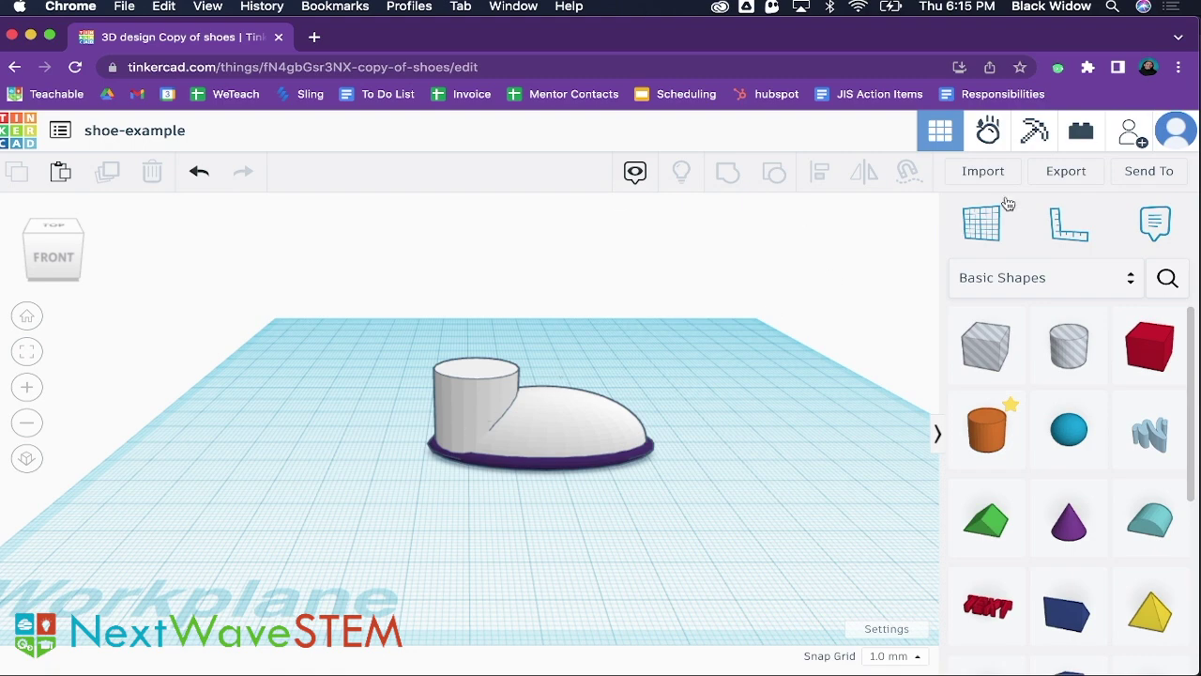
Export the complete shoe-example and power-puff-girl-example designs as STL files for 3D printing.
left_click(1063, 173)
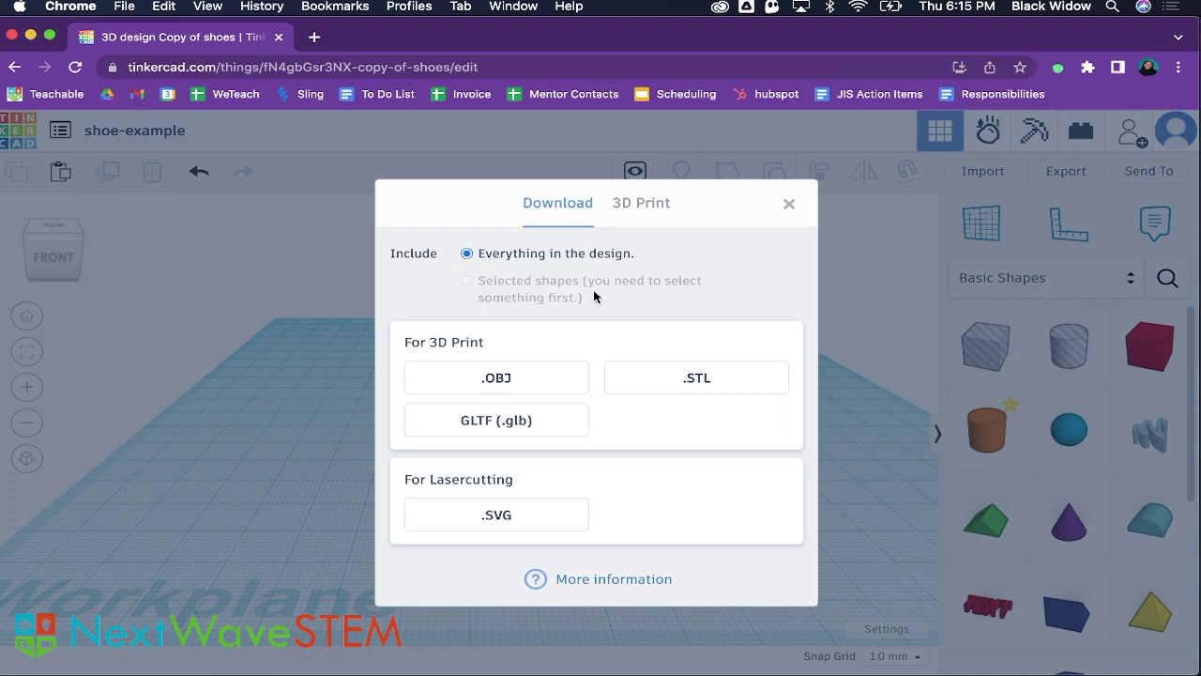
left_click(662, 378)
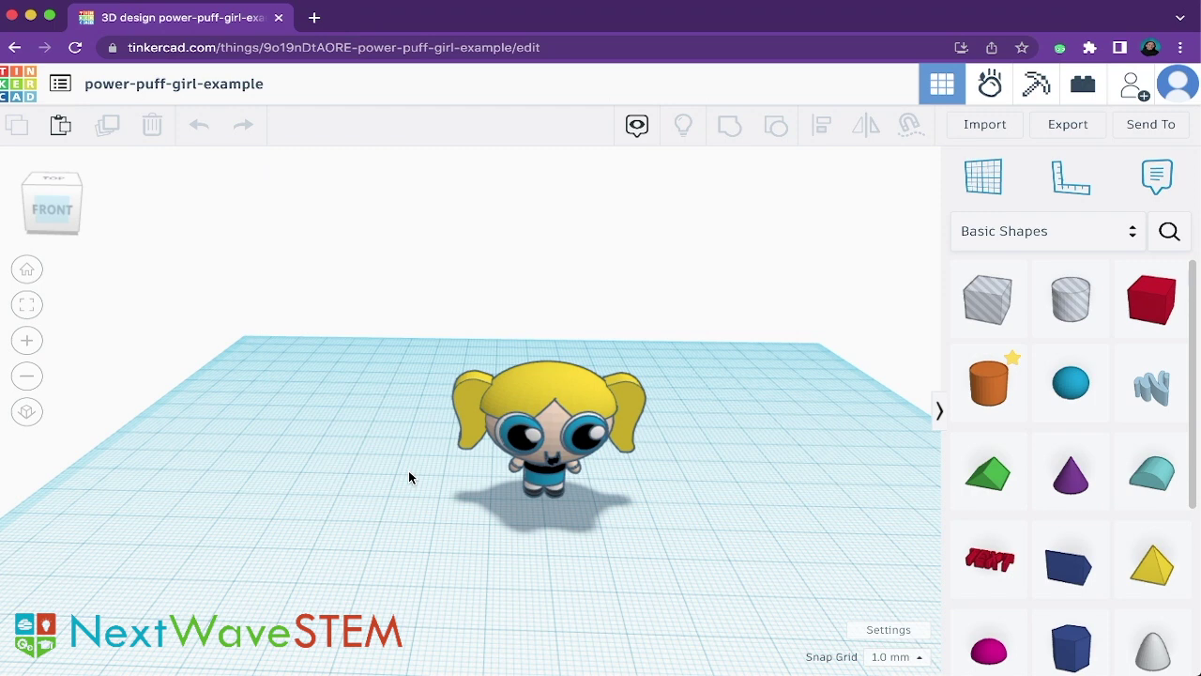
left_click(1067, 128)
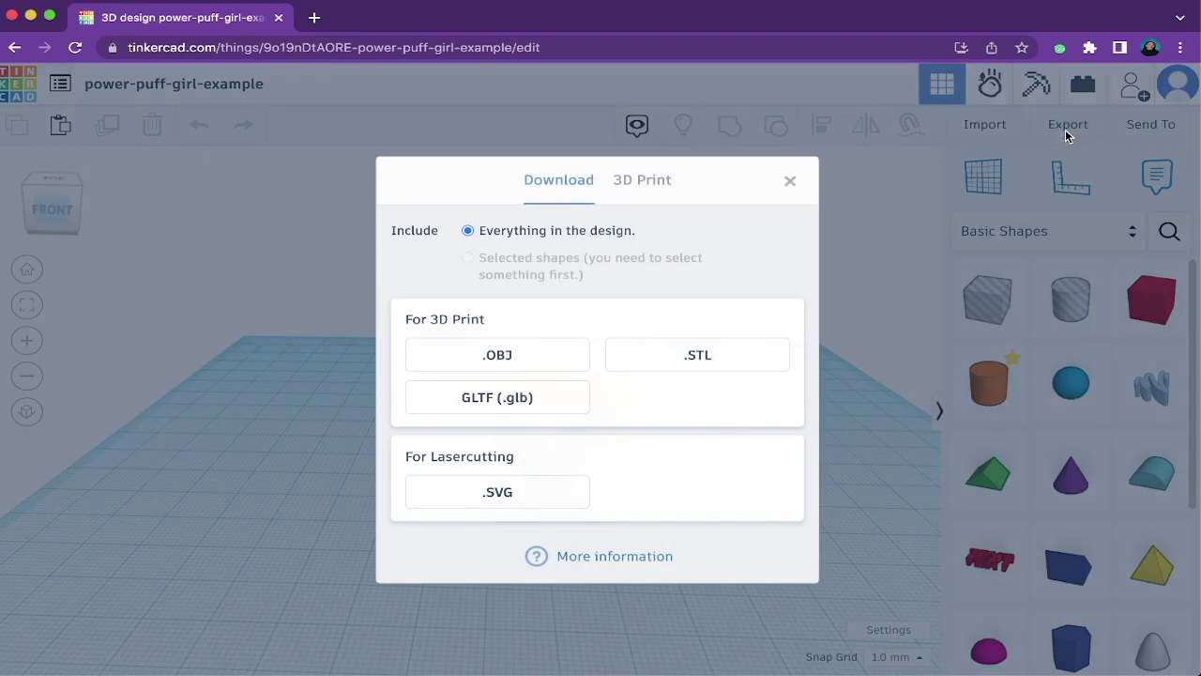
left_click(731, 367)
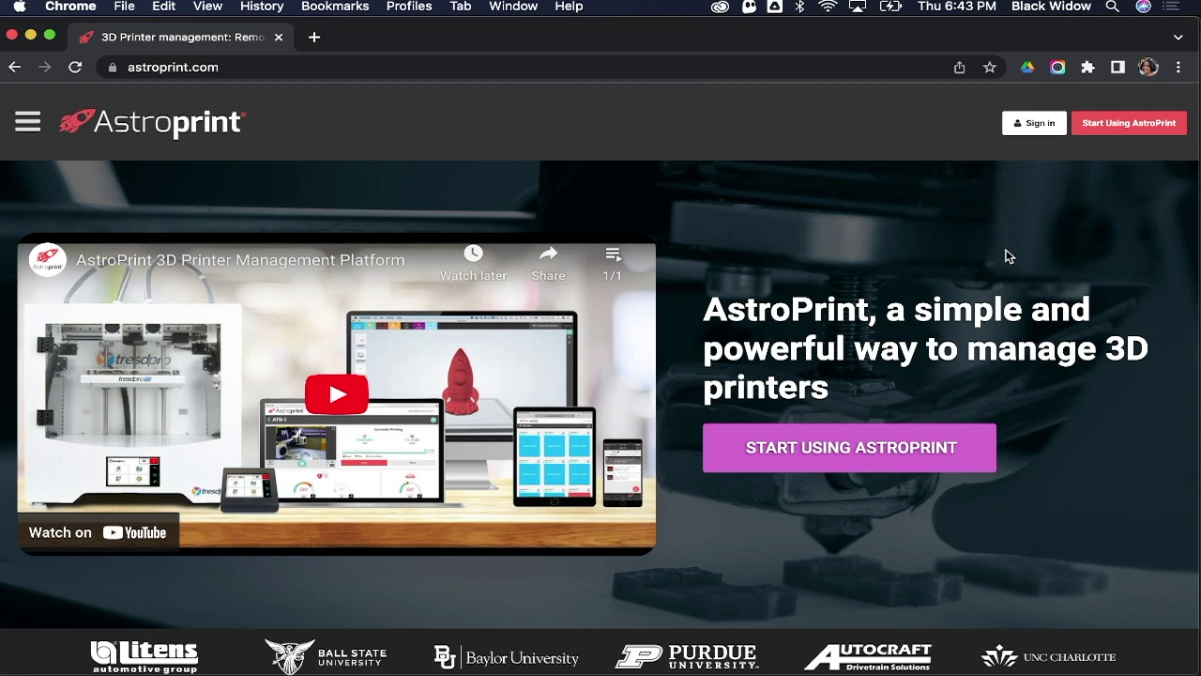
Start using AstroPrint in the browser and choose the Basic plan for two printers and one user.
left_click(1131, 128)
scroll(242, 488, "down", 5)
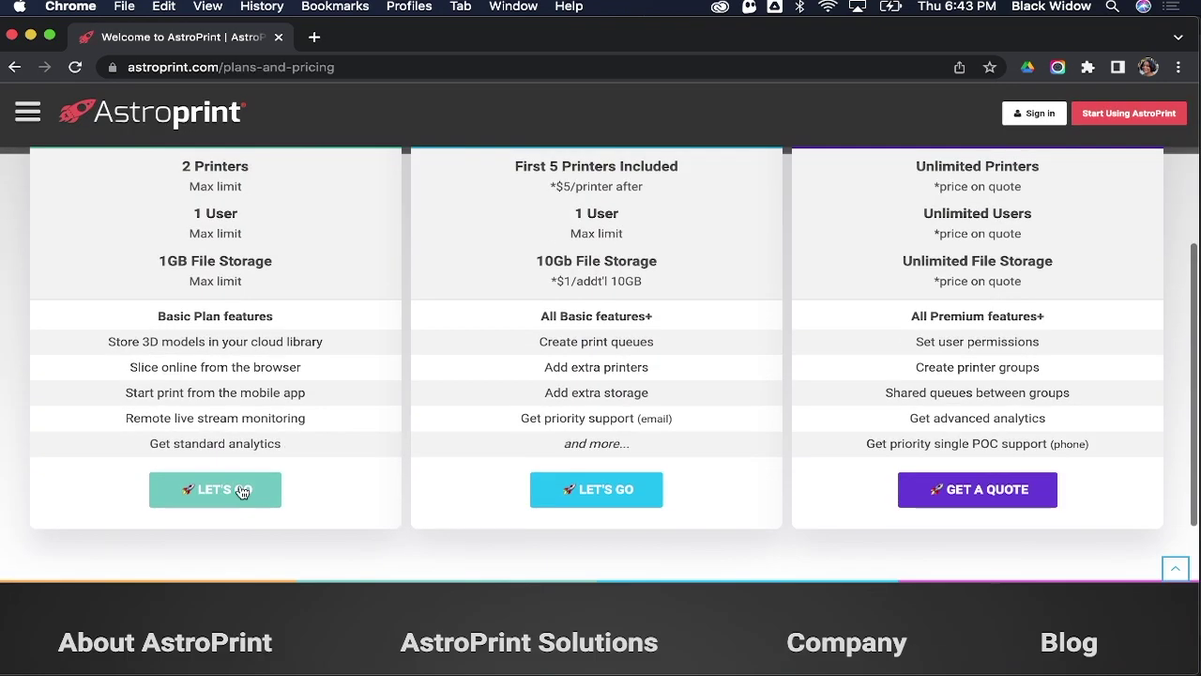
left_click(241, 488)
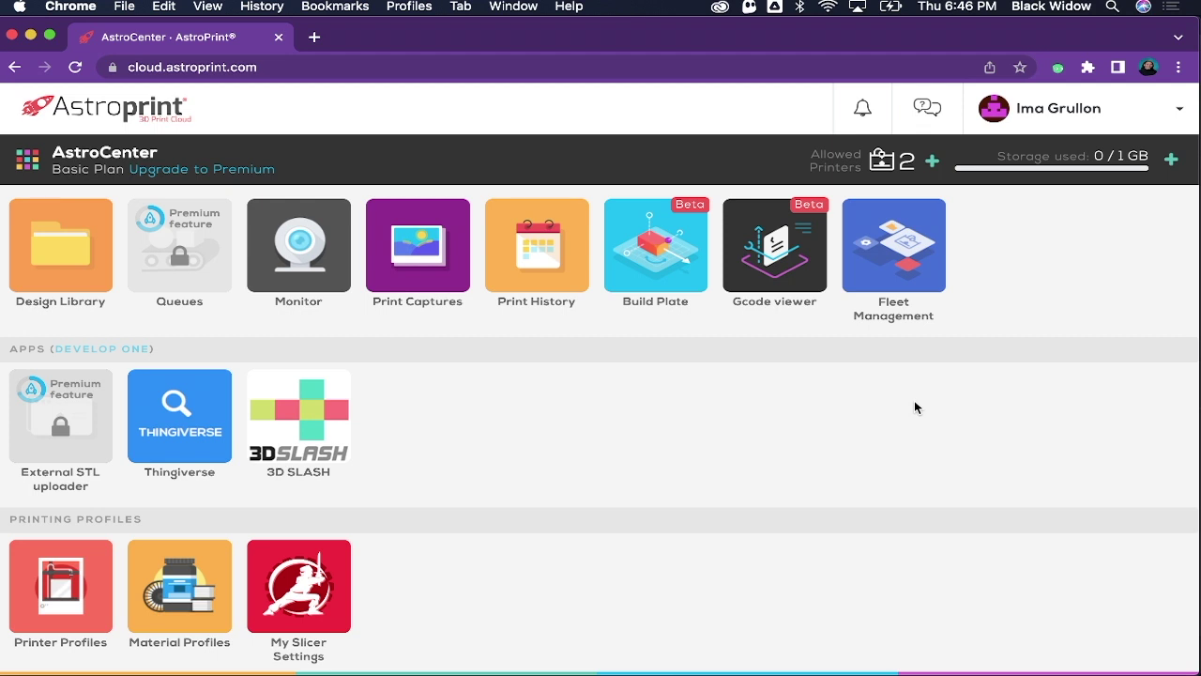
Add a printer profile for the Creality 3D Ender-2 to the AstroPrint printer profiles.
scroll(569, 456, "down", 2)
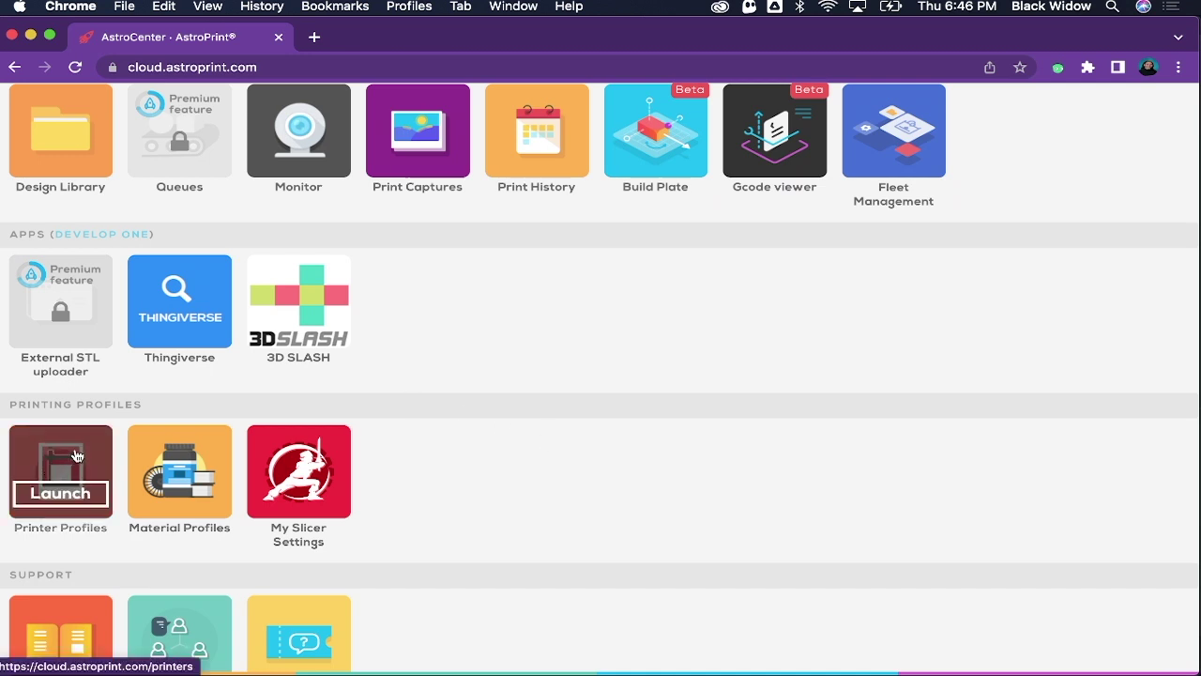
left_click(52, 473)
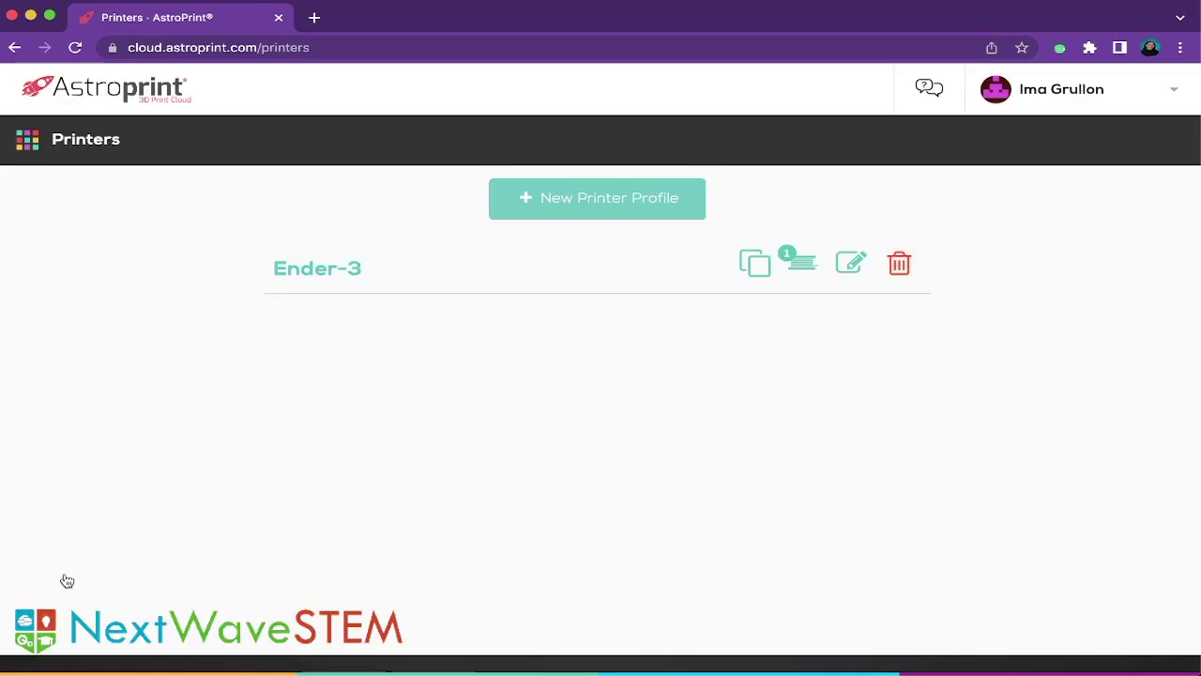
left_click(585, 198)
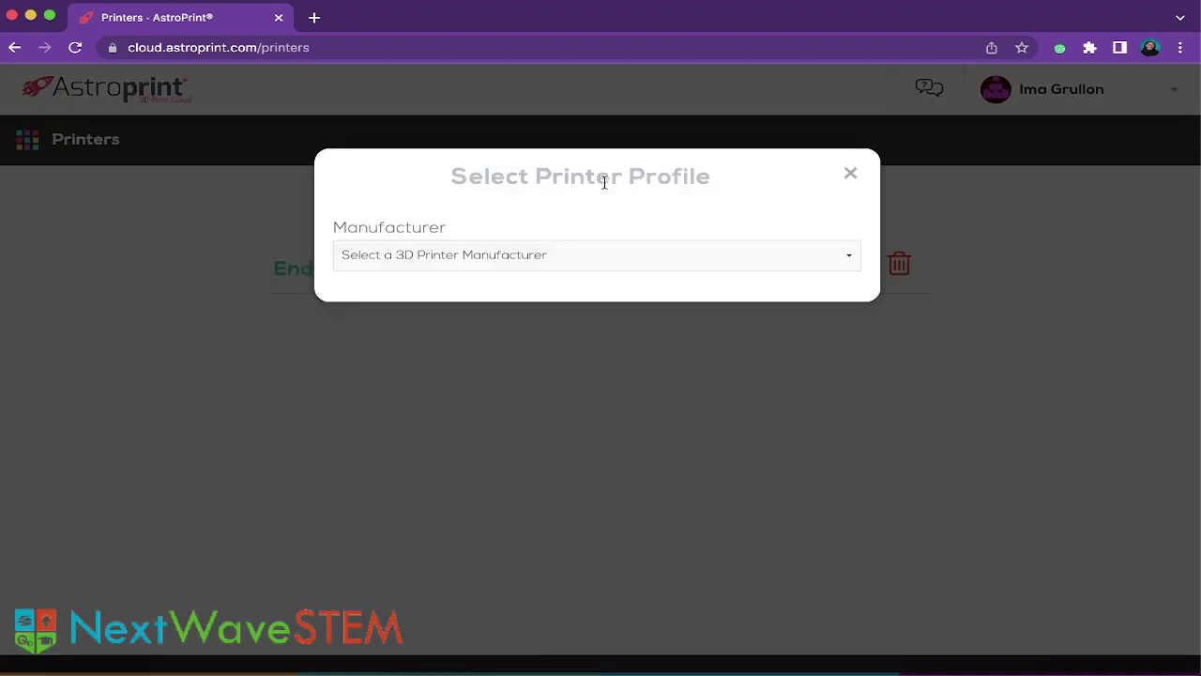
left_click(549, 254)
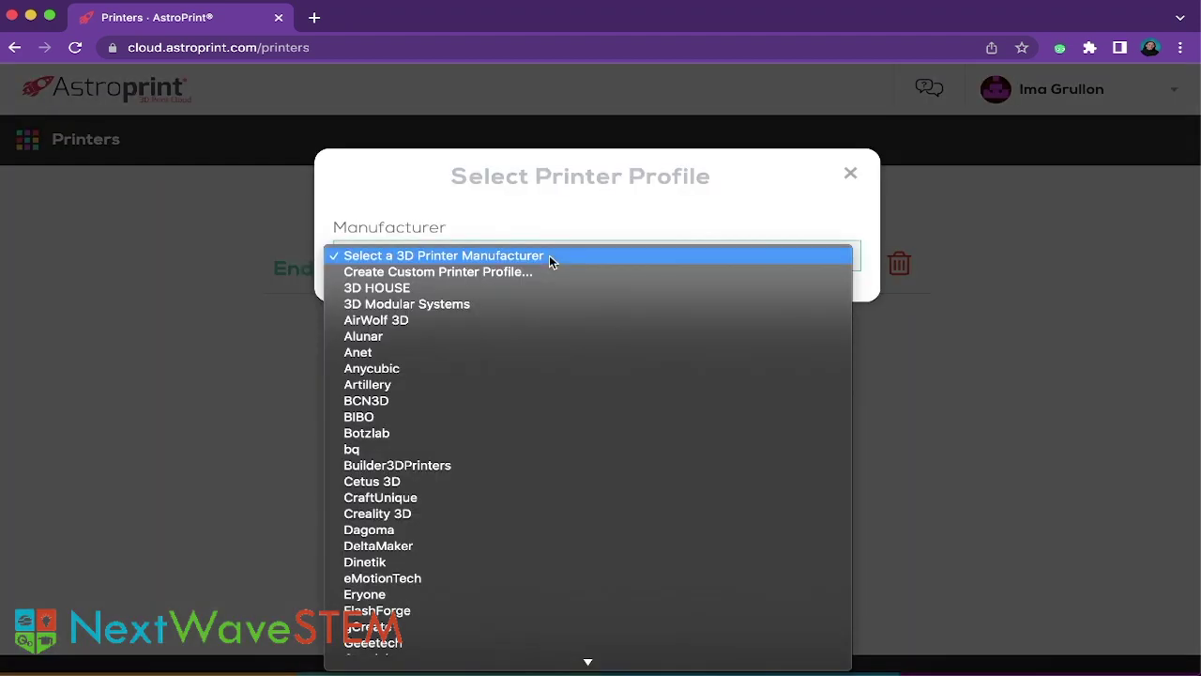
left_click(437, 514)
left_click(446, 328)
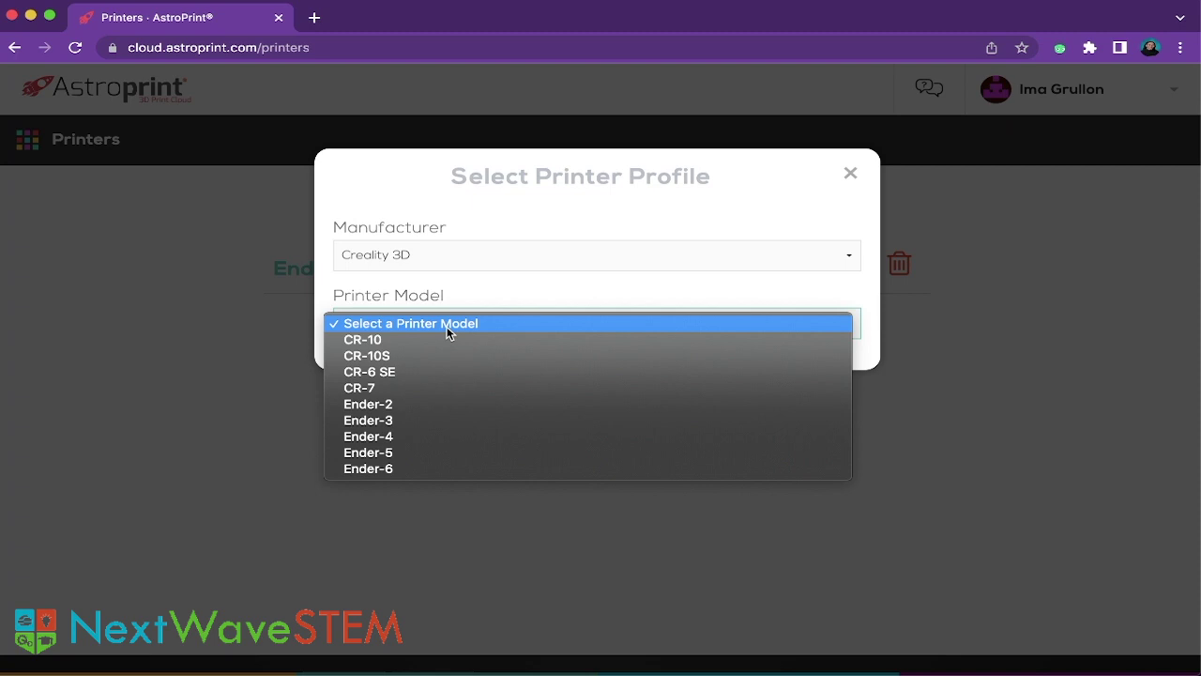
left_click(407, 405)
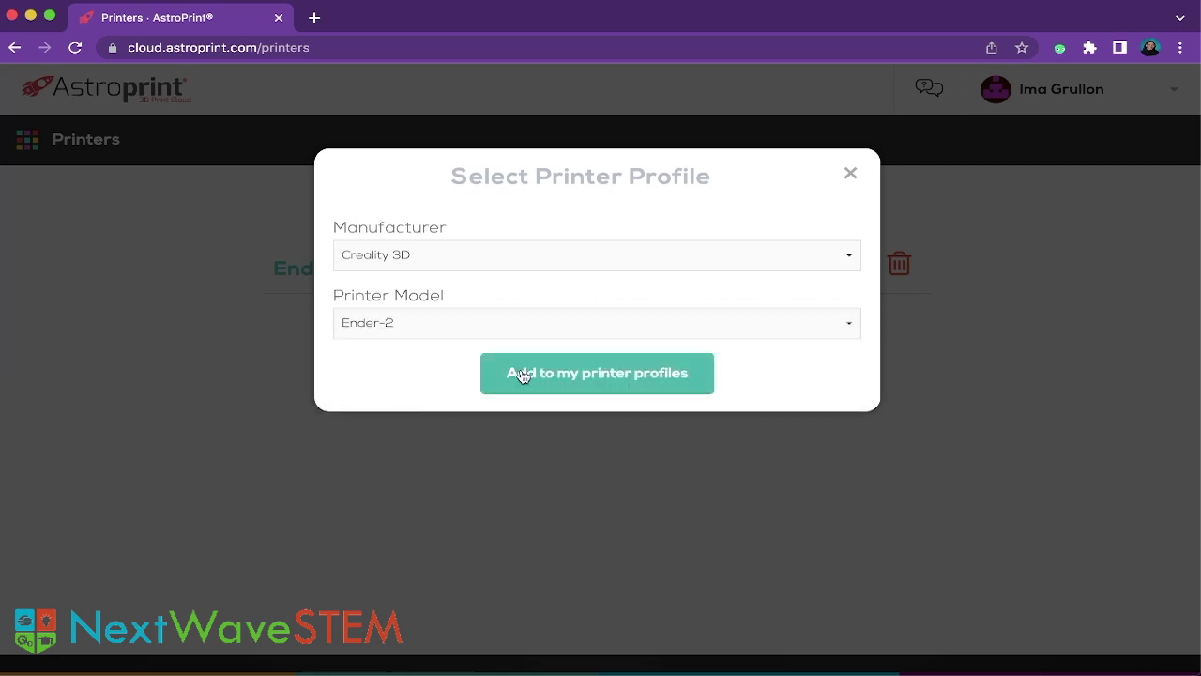
left_click(527, 374)
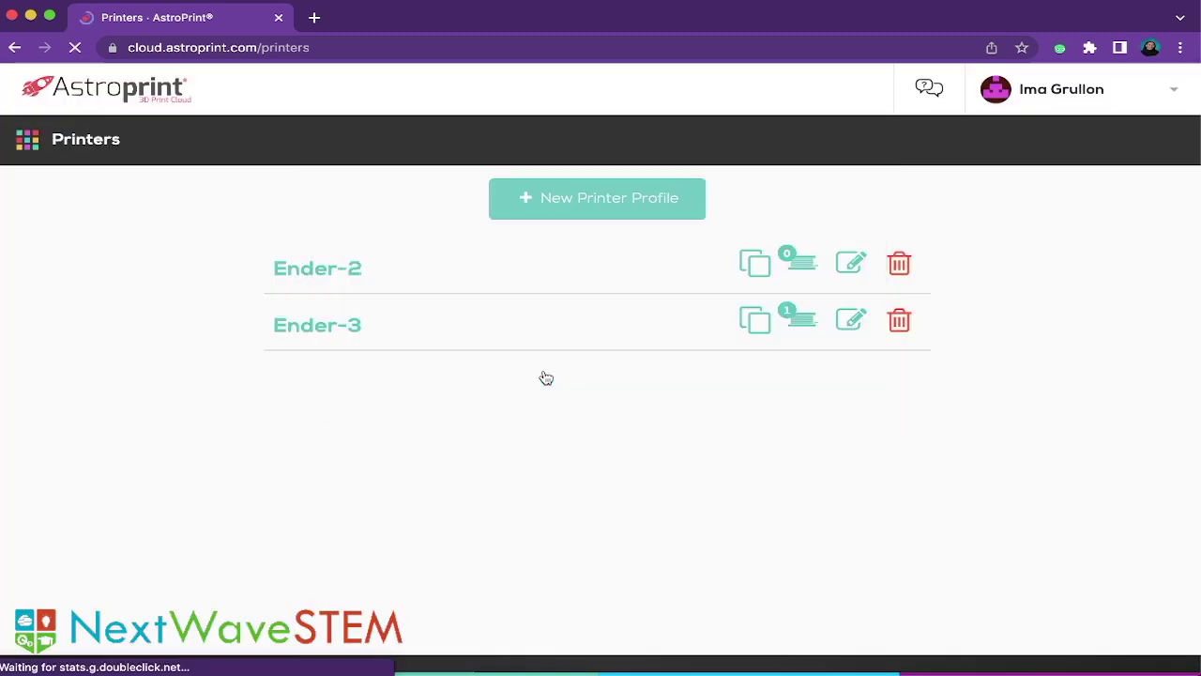
Start a custom material profile for the Ender-2 and name it Standard Filament Ender 2 Pro.
left_click(35, 150)
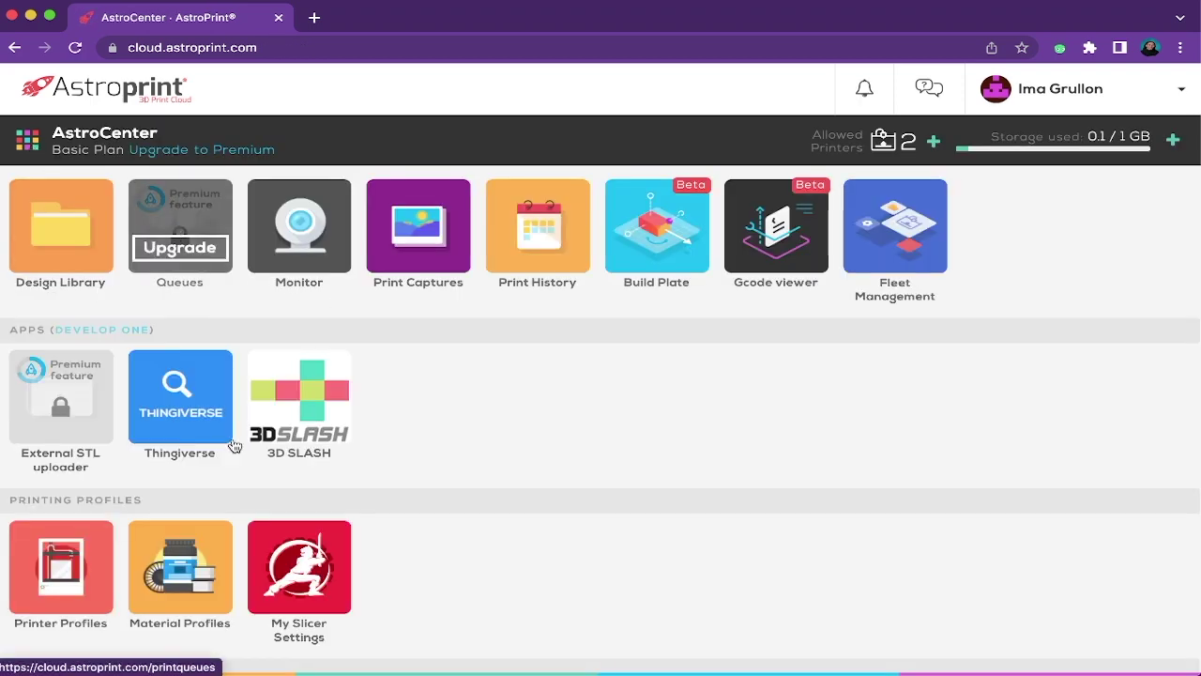
left_click(211, 549)
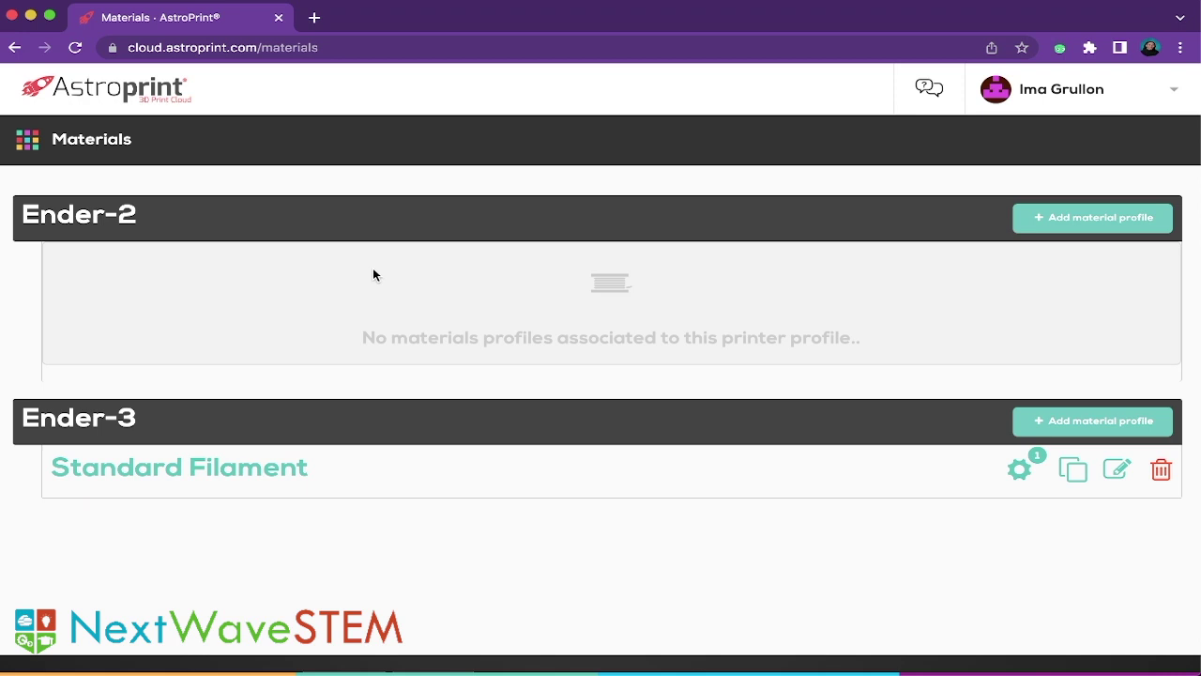
left_click(1068, 223)
left_click(663, 260)
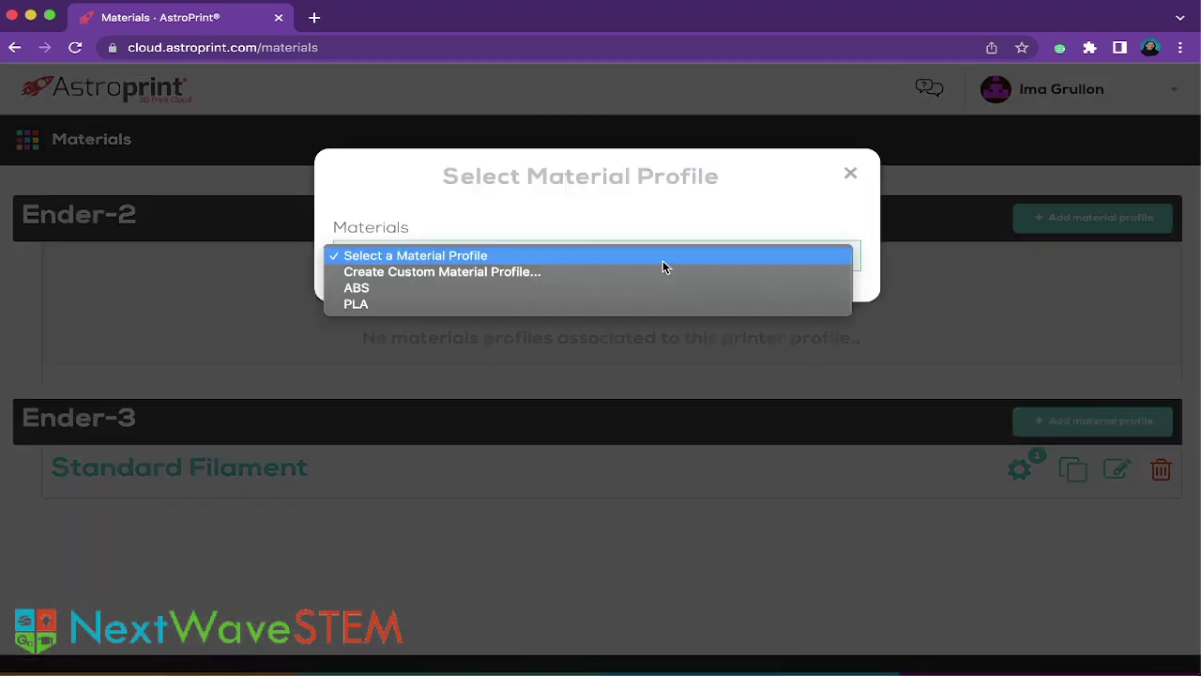
left_click(597, 274)
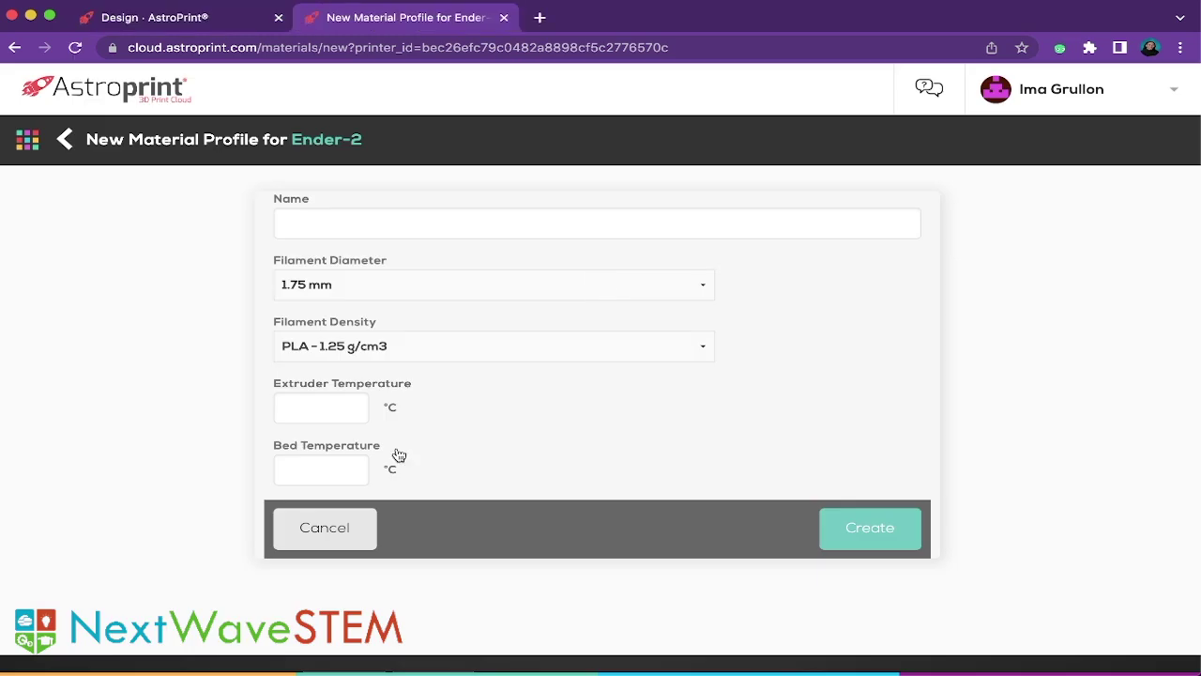
left_click(383, 225)
left_click(432, 291)
type("Ender 2 Pro")
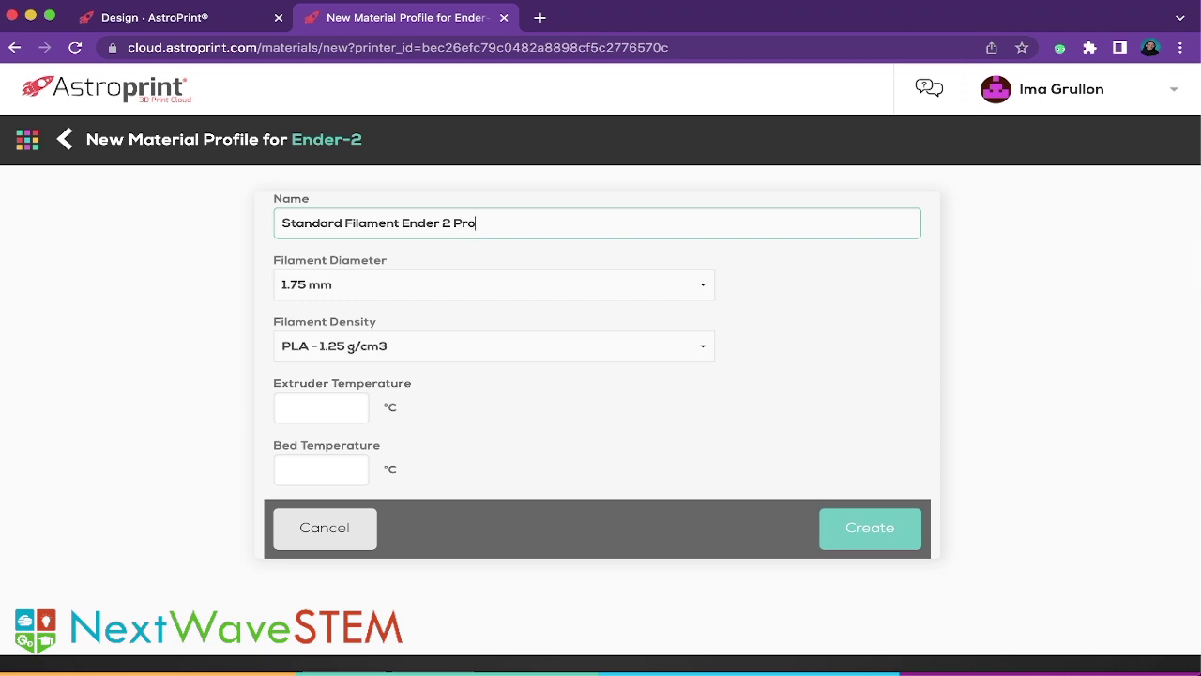
Set the extruder temperature to 200 °C and the bed temperature to 60 °C, and create the material profile.
left_click(320, 408)
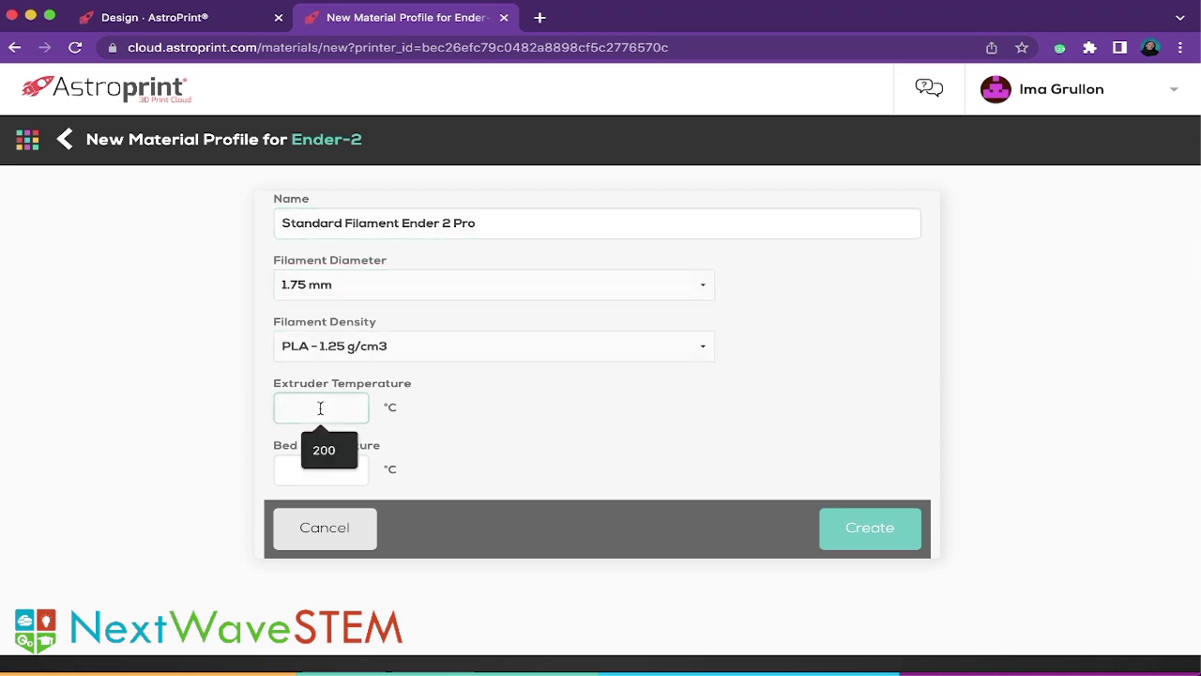
type("200")
left_click(315, 472)
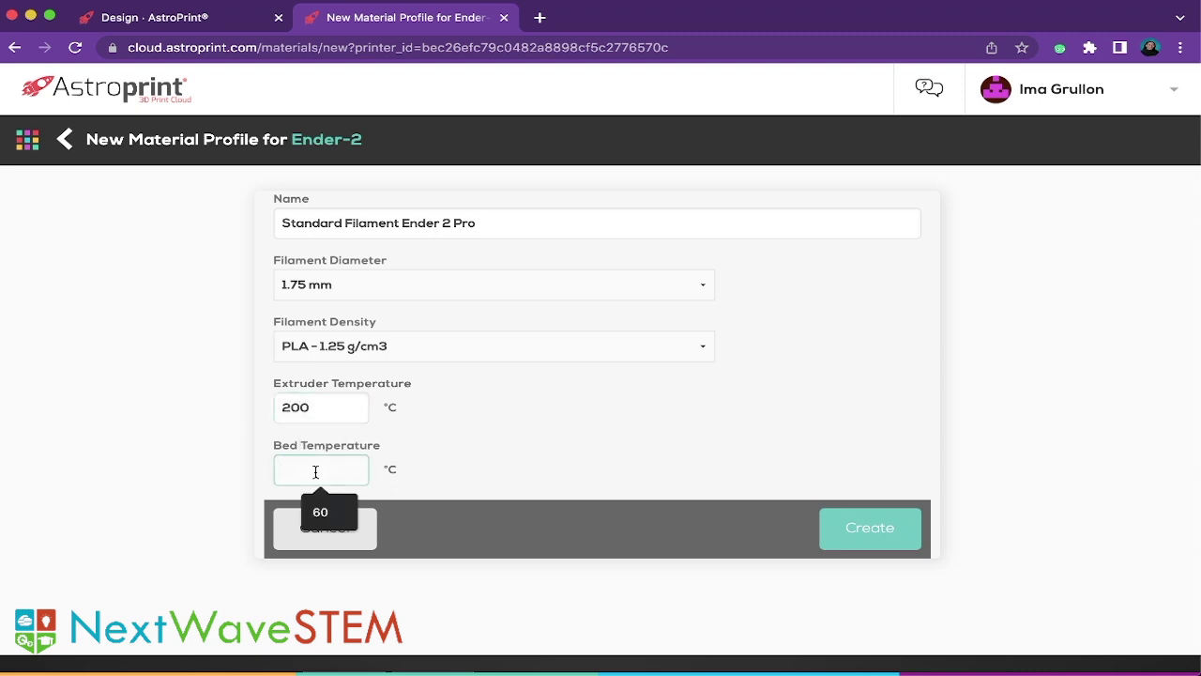
type("60")
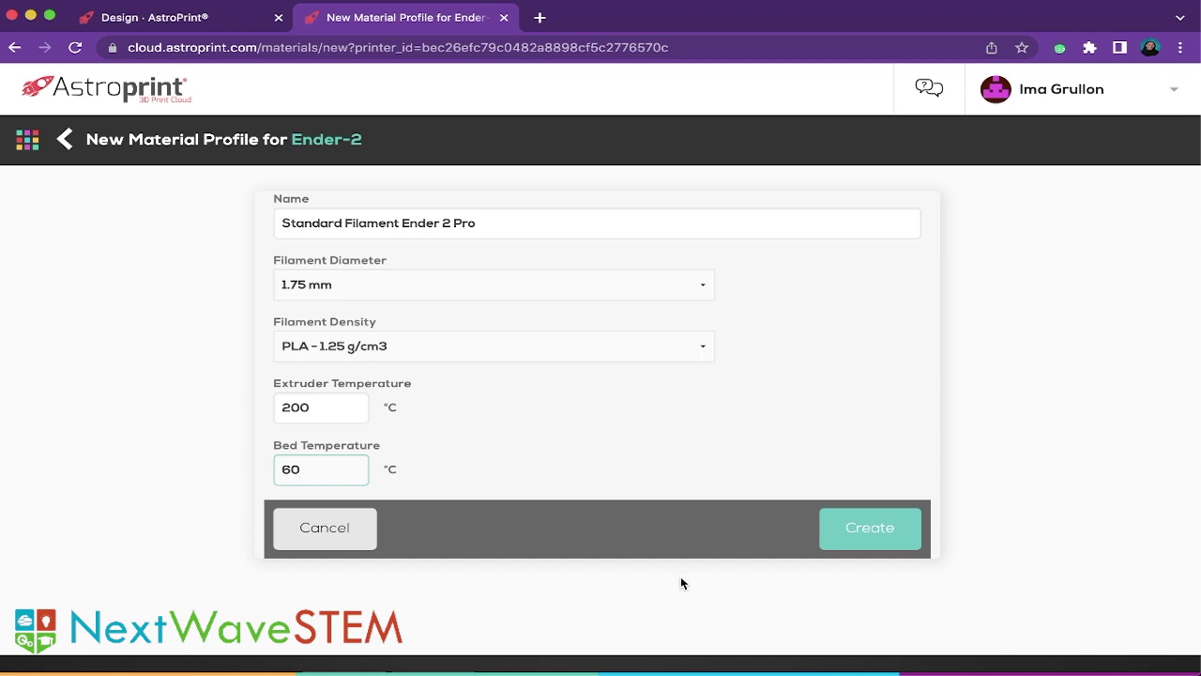
left_click(863, 535)
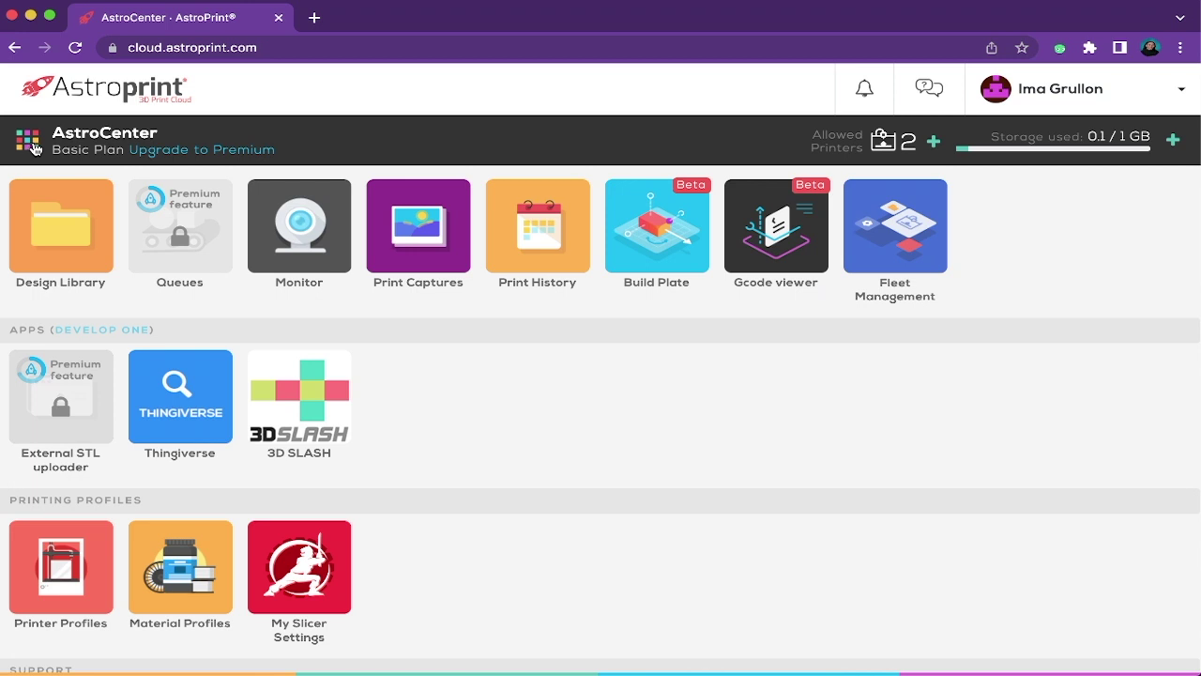
Add a new slicer profile for the Ender-2 printer with the Standard Filament Ender 2 Pro material.
left_click(309, 556)
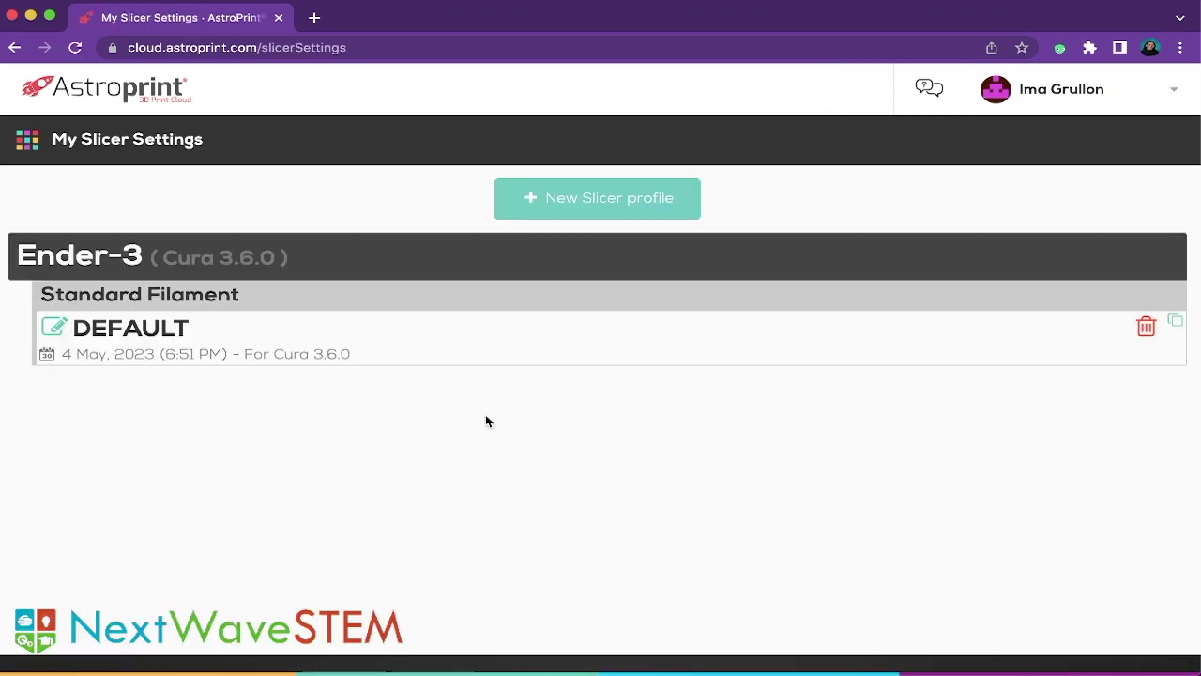
left_click(555, 222)
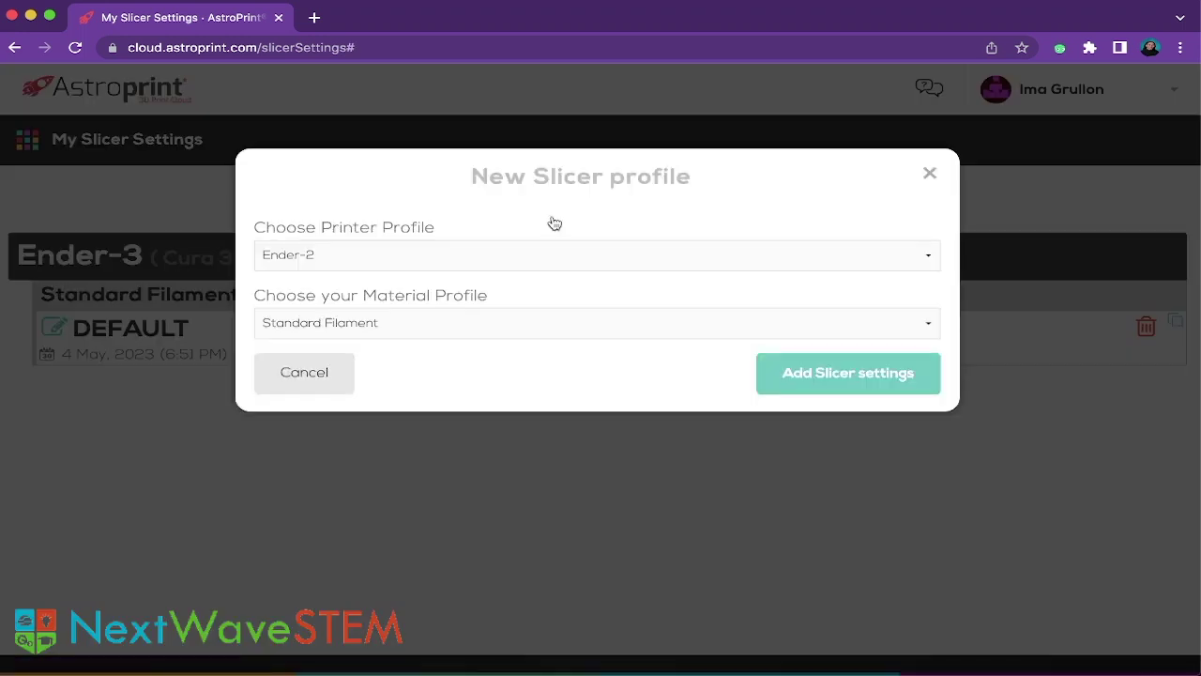
left_click(478, 246)
left_click(463, 250)
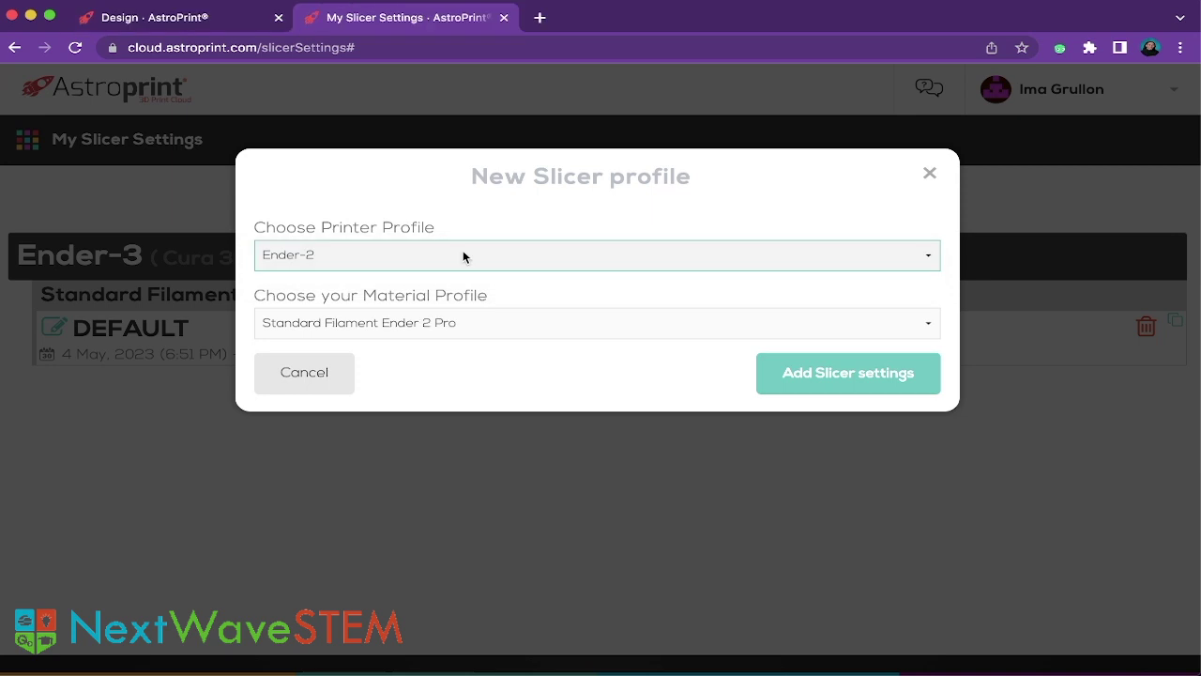
left_click(463, 324)
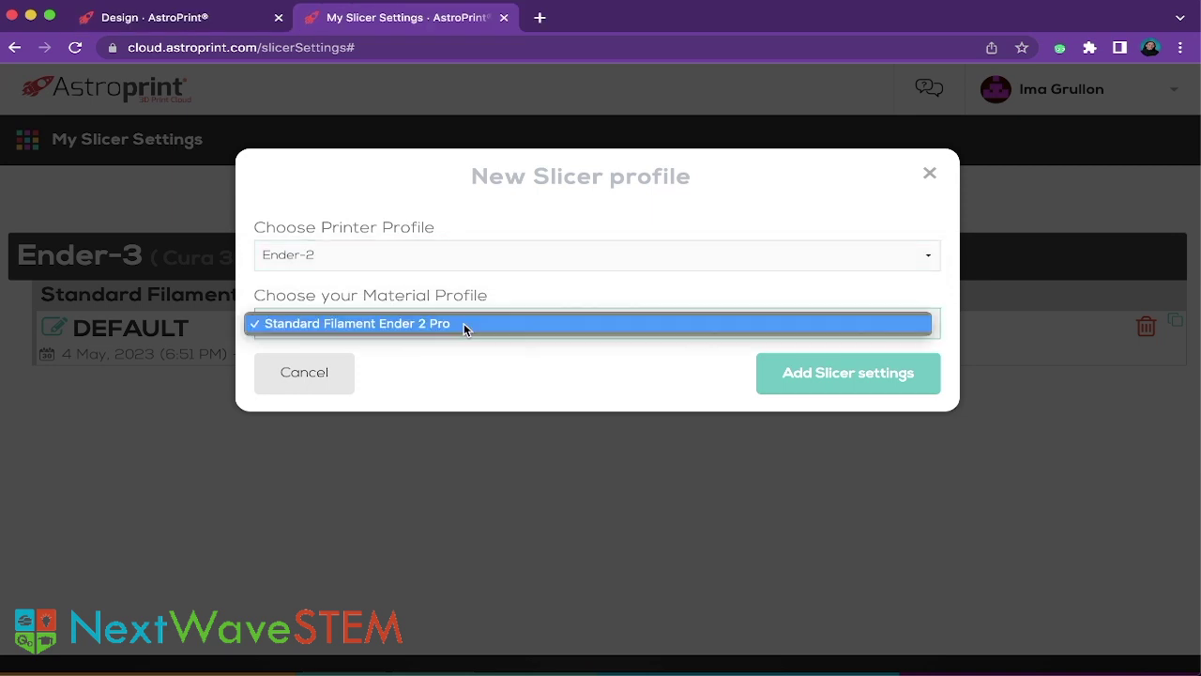
left_click(464, 323)
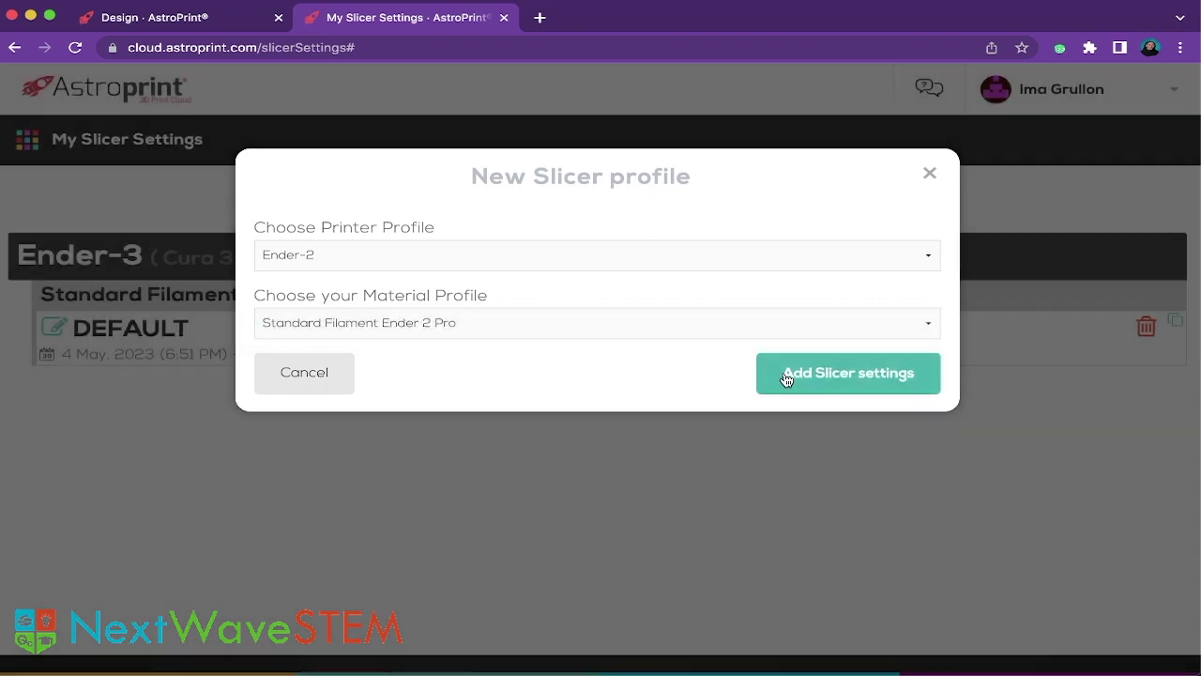
left_click(786, 376)
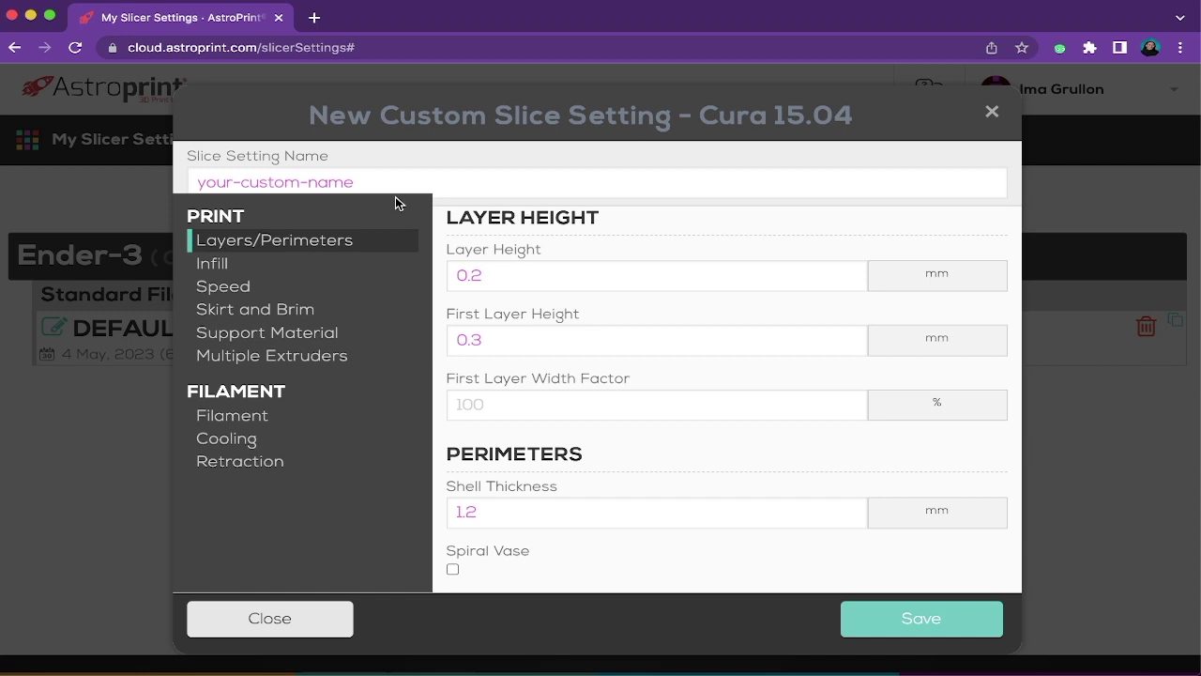
Name the slice setting DEFAULT ENDER 2 PRO and set its shell thickness to .8 mm.
left_click(375, 183)
type("DEFAULT ENDER 2 PRO")
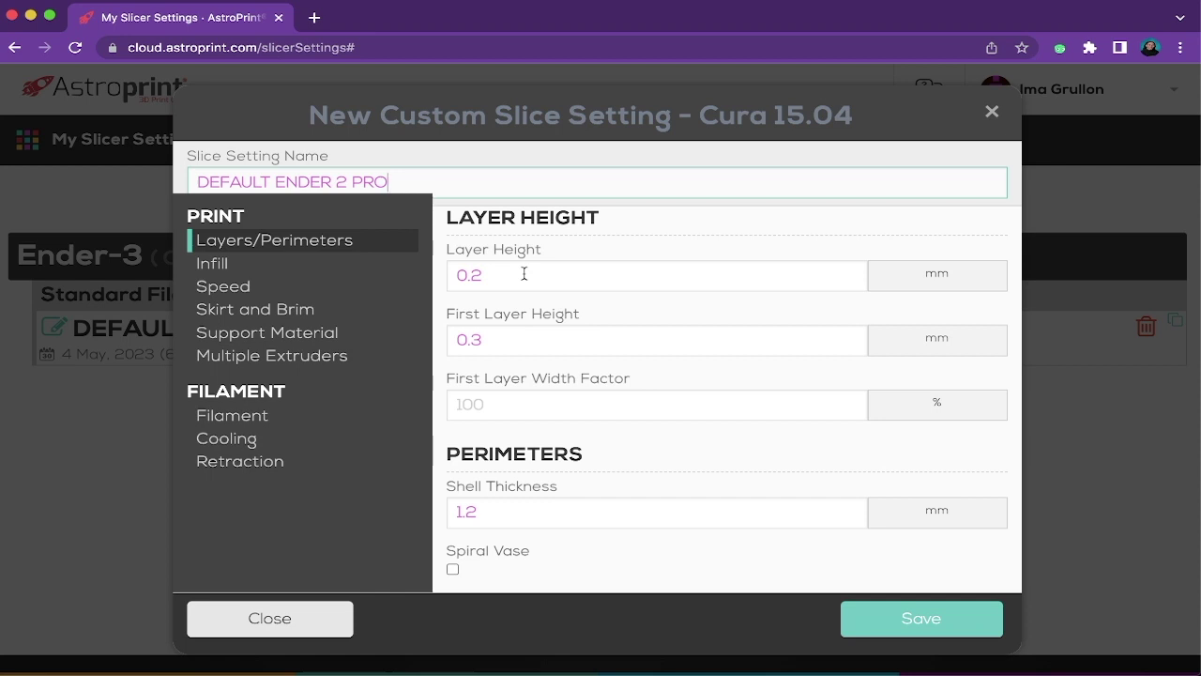
left_click(326, 243)
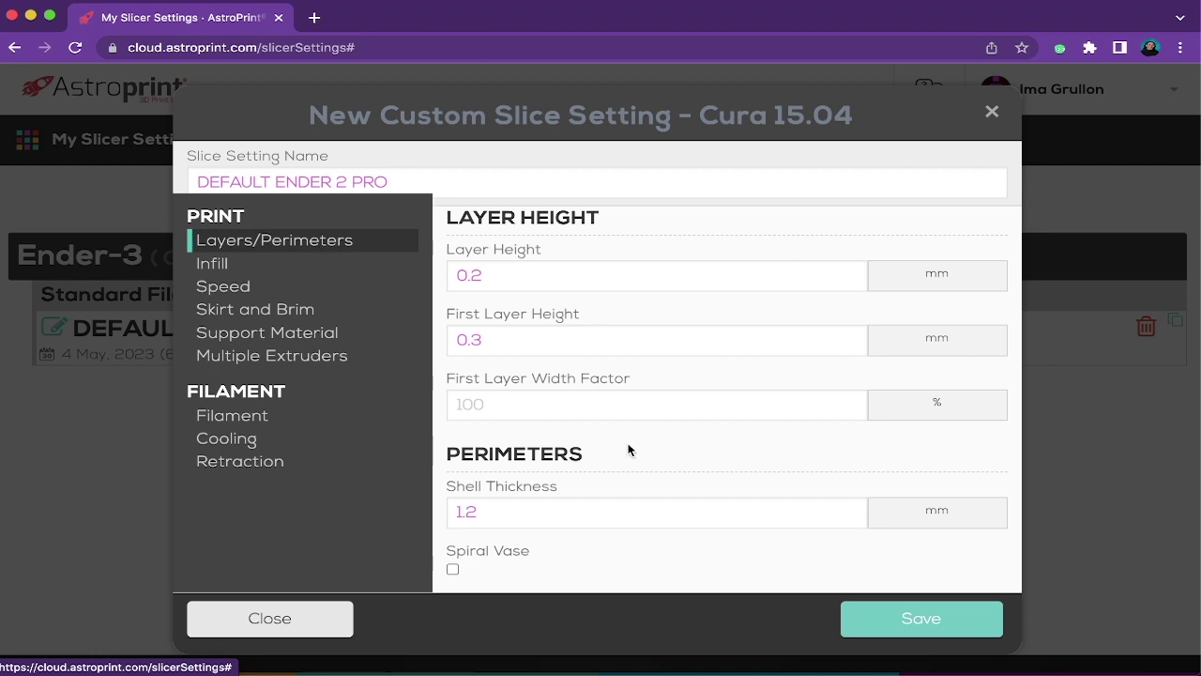
left_click(584, 507)
key("BackSpace")
key("BackSpace")
key("BackSpace")
type(".8")
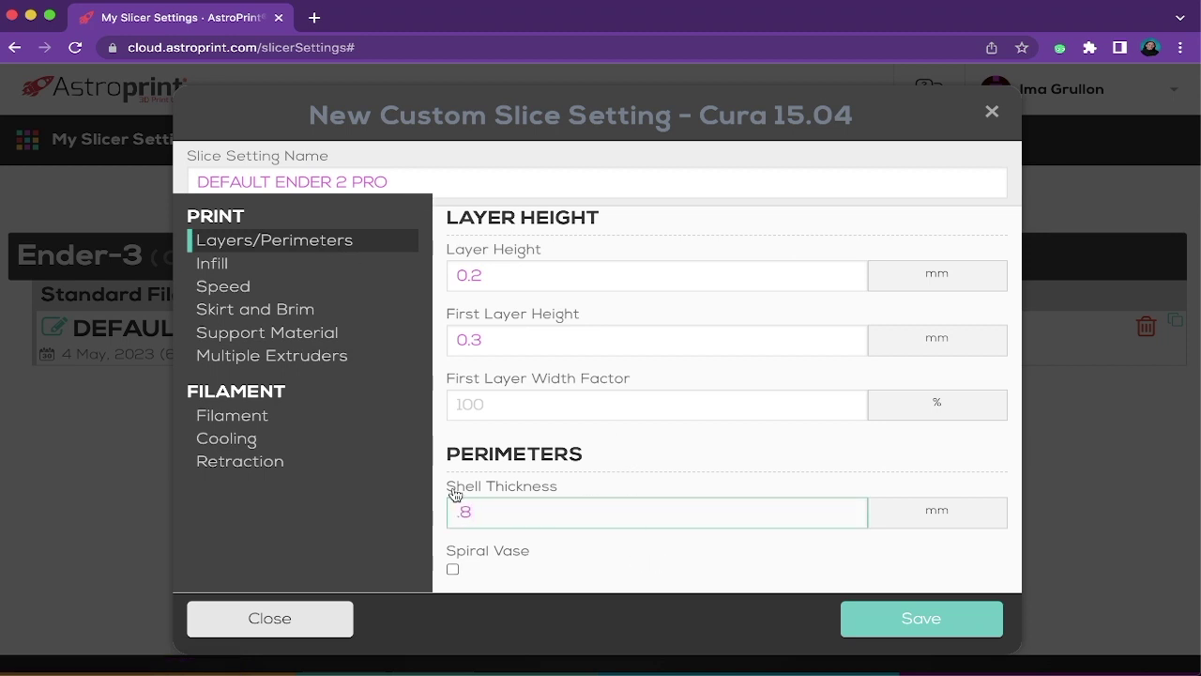
Set the fill density in the infill settings to 10%.
left_click(229, 268)
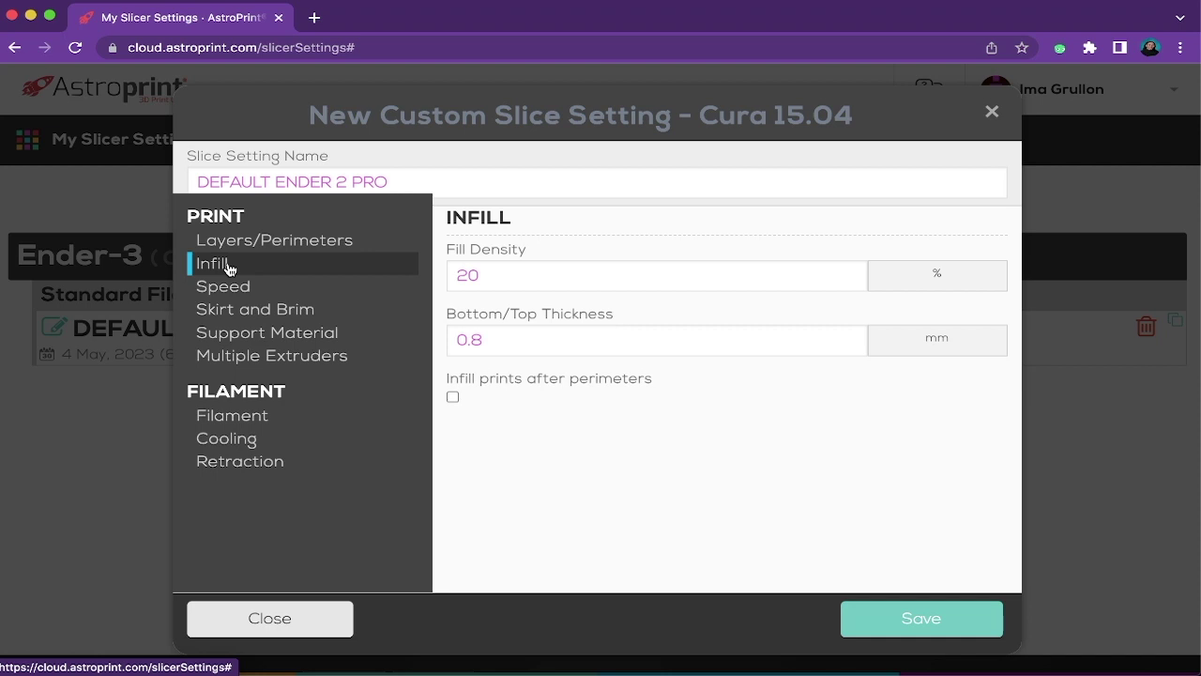
key("BackSpace")
key("BackSpace")
type("10")
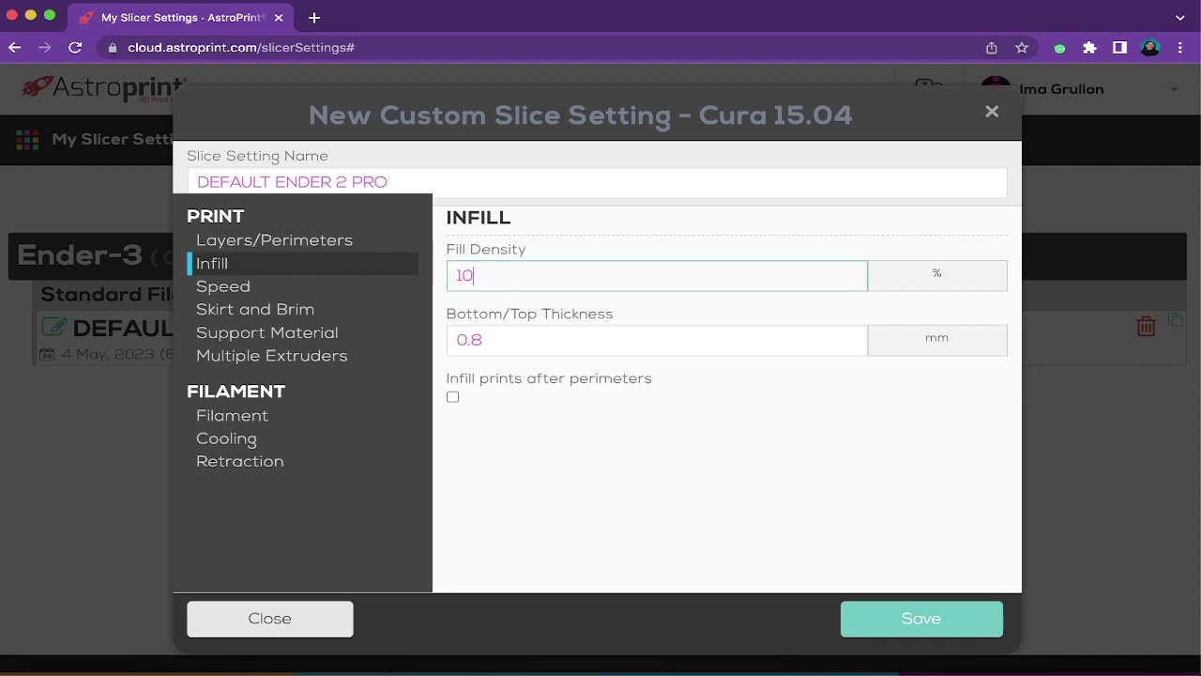
Set the platform adhesion in the support material settings to Raft.
left_click(365, 335)
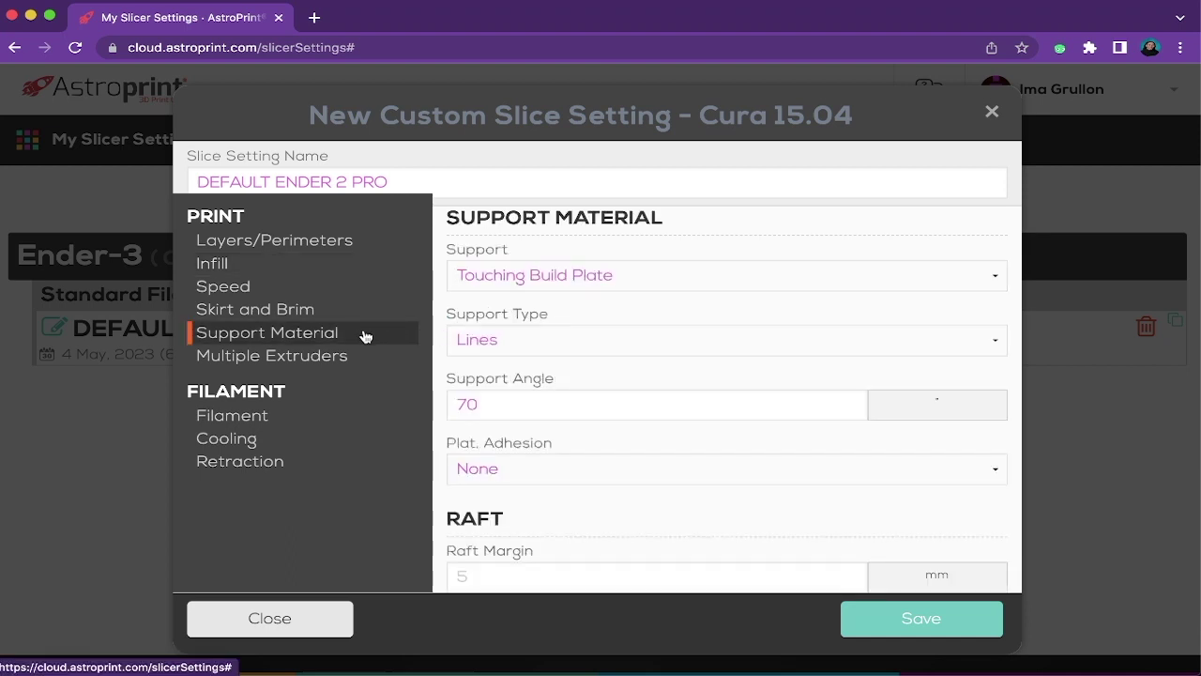
left_click(499, 466)
left_click(493, 511)
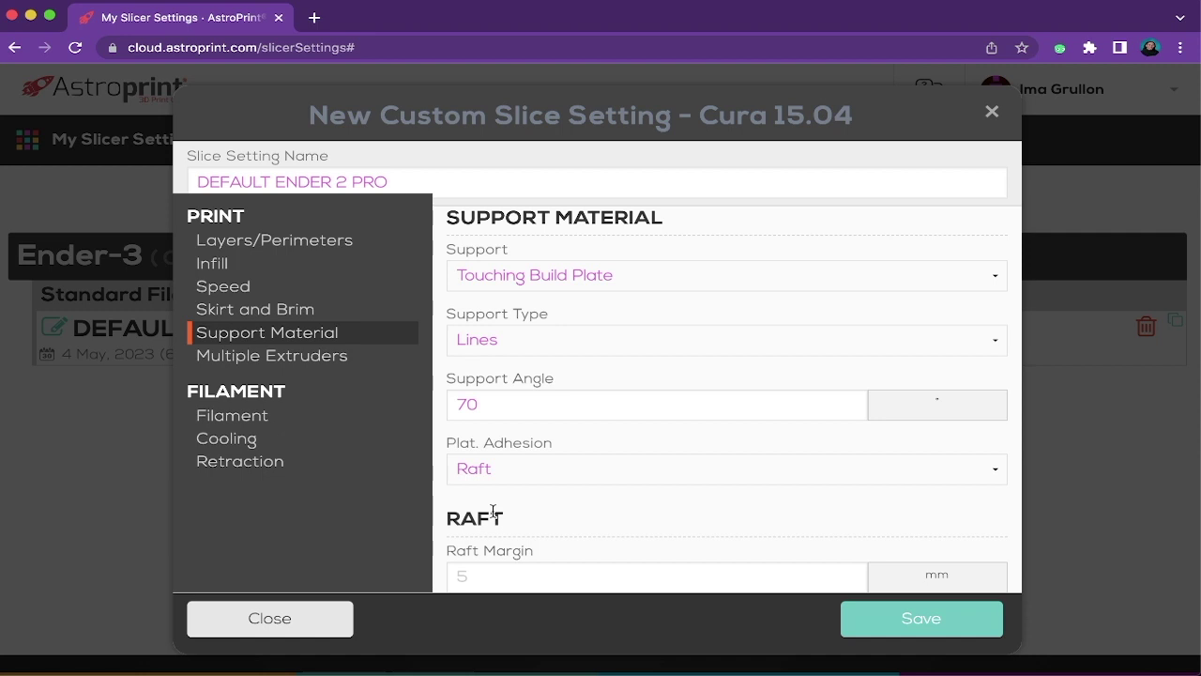
Open the filament settings of the new slice setting and save the custom slicer profile.
left_click(310, 427)
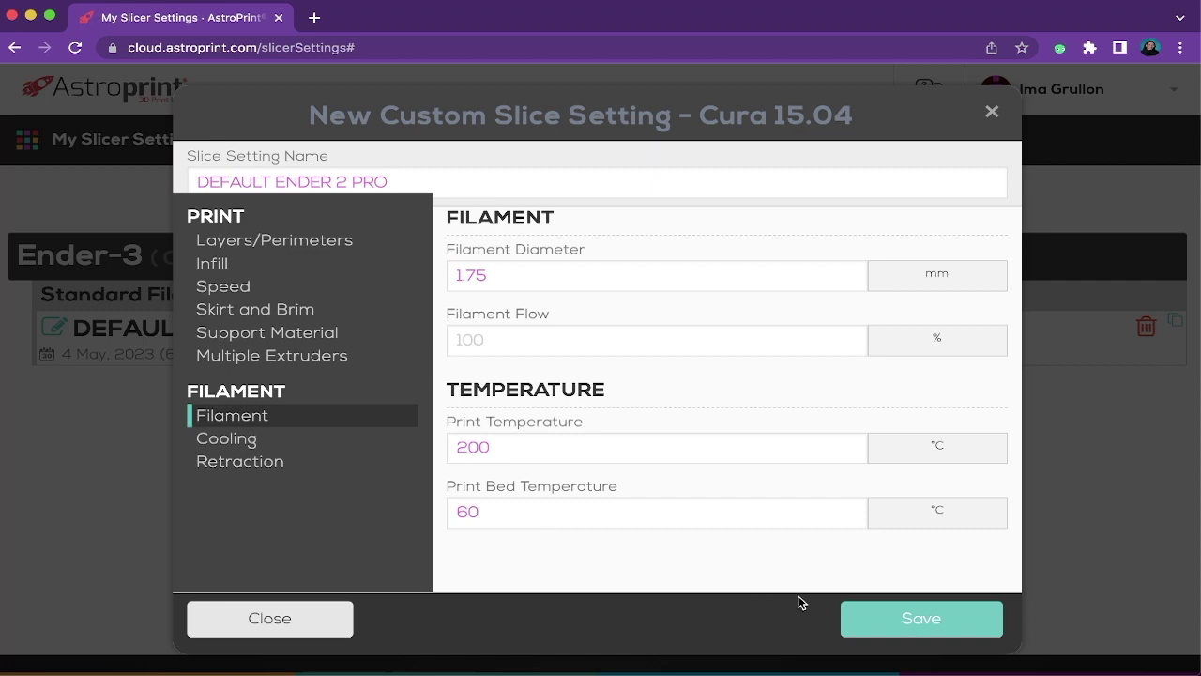
left_click(854, 617)
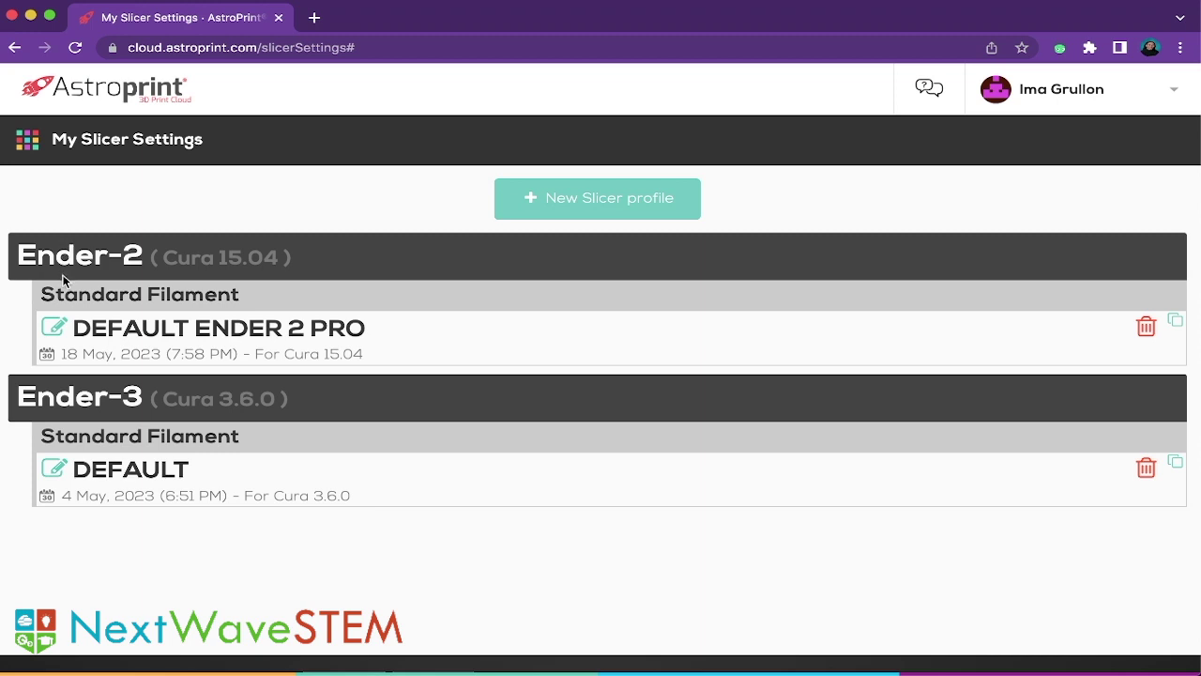
Upload power-puff-girl-example.stl and shoe-example.stl to the Design Library.
left_click(29, 142)
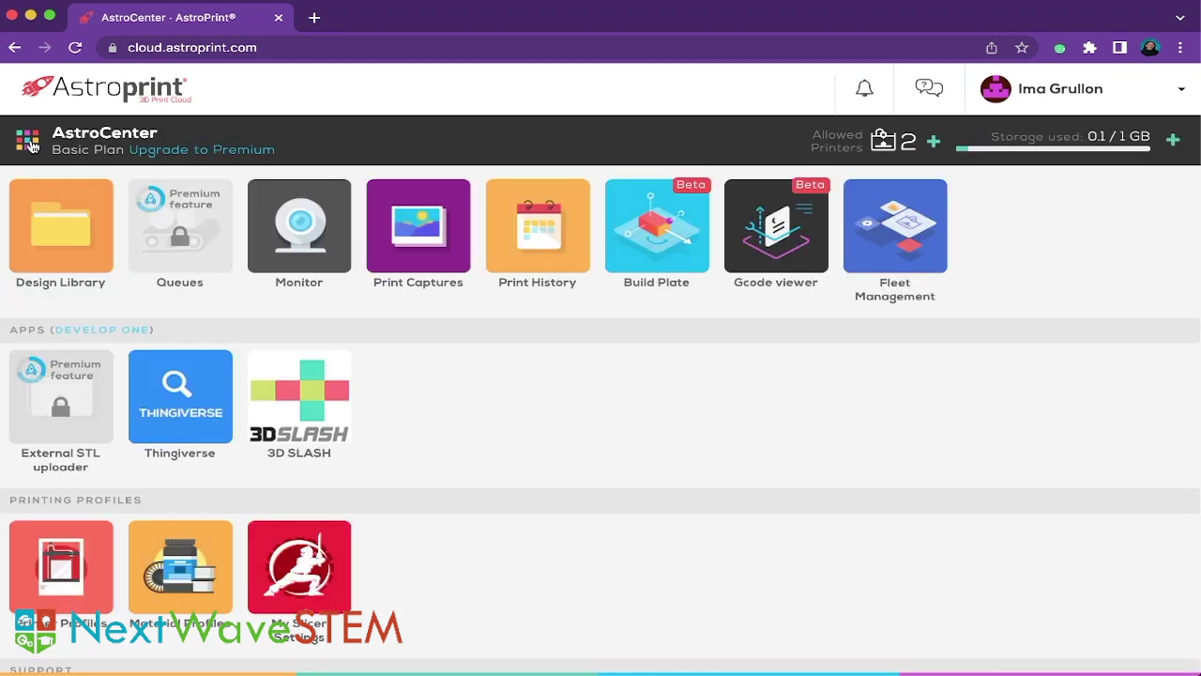
left_click(66, 241)
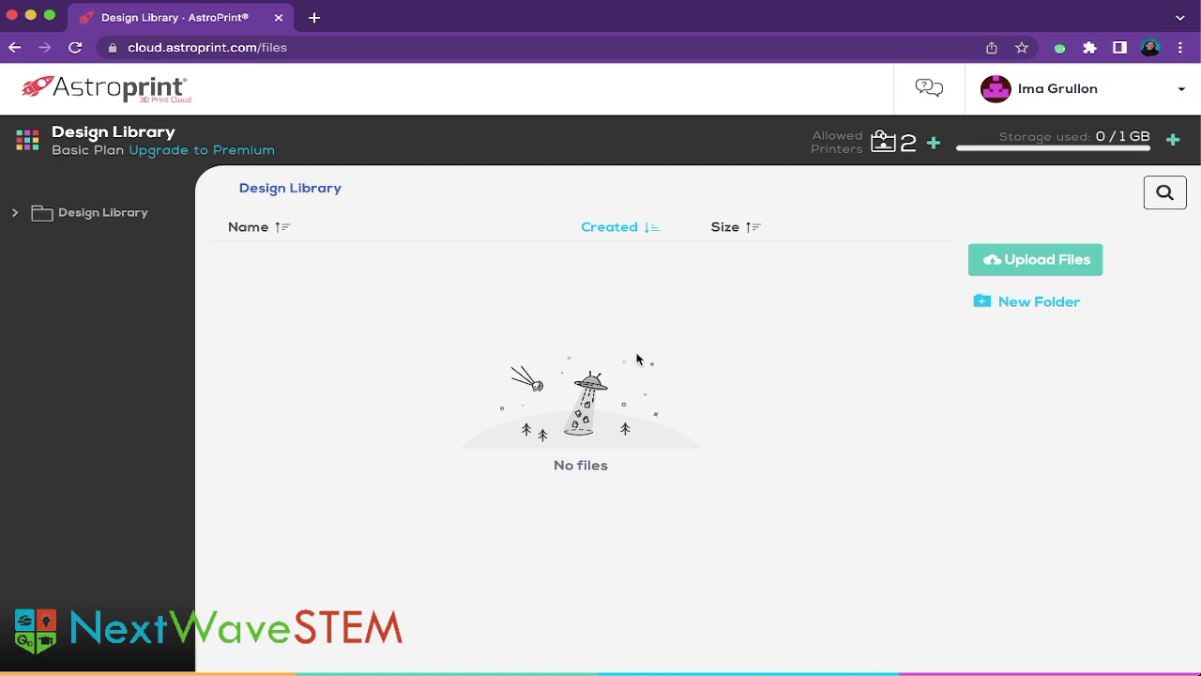
left_click(1007, 266)
left_click(441, 140, "shift")
left_click(927, 399)
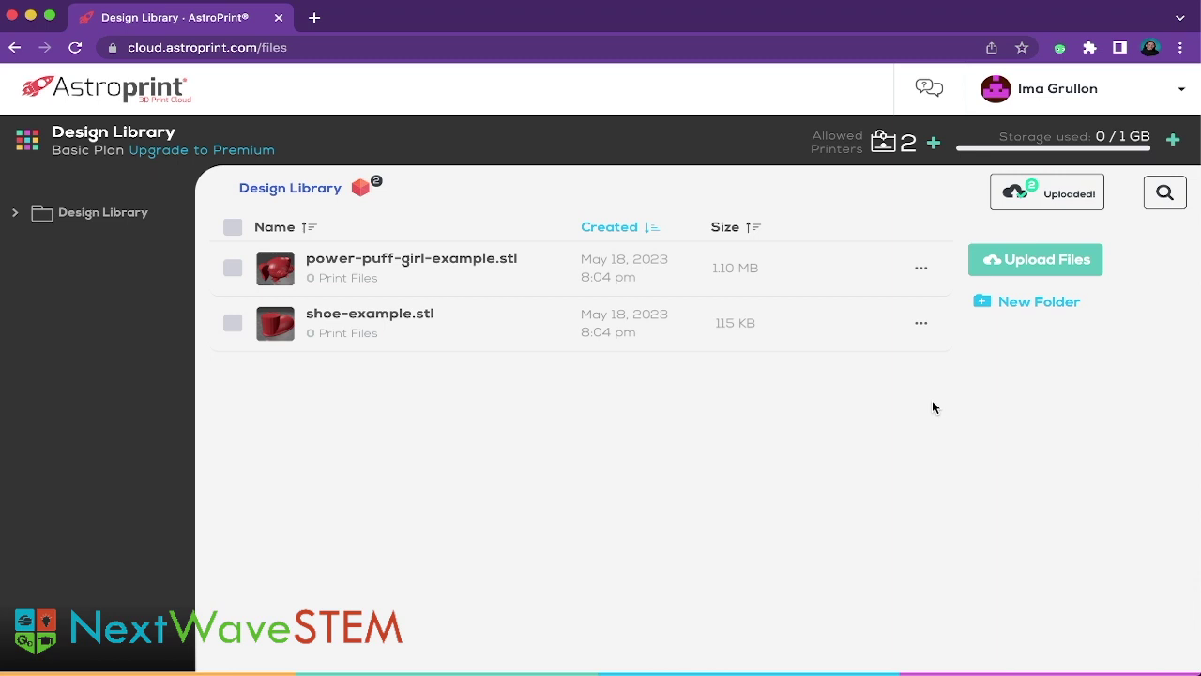
Open power-puff-girl-example.stl on the build plate and choose Ender-2 as its printer.
left_click(921, 268)
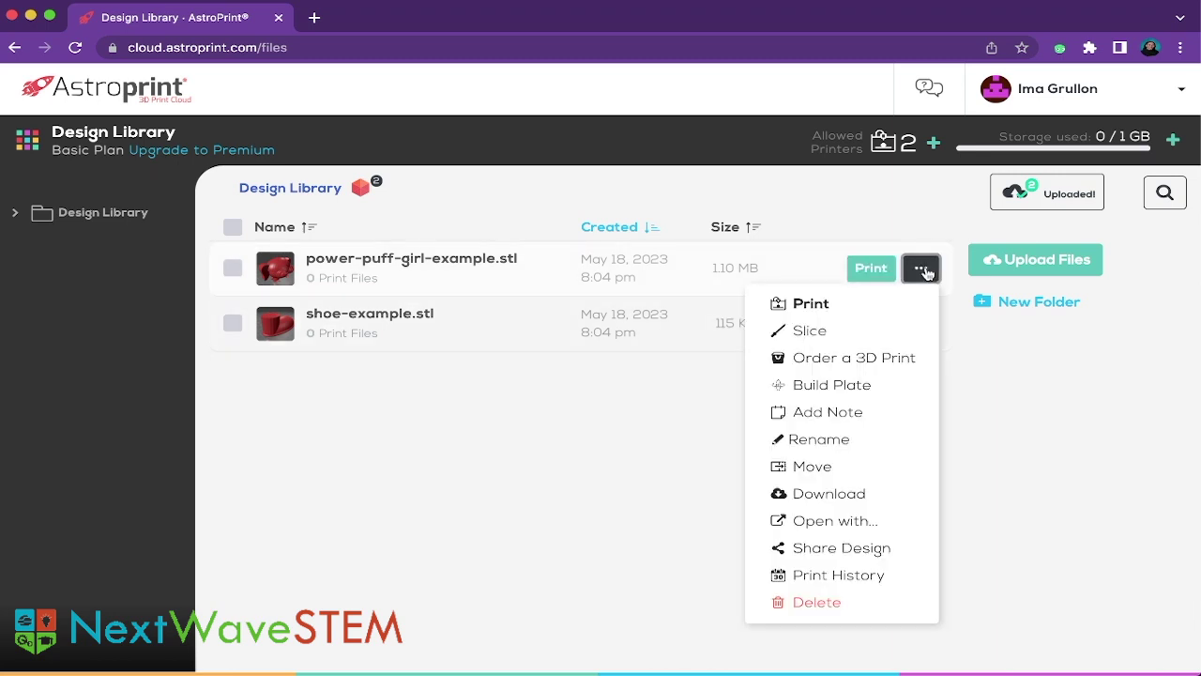
left_click(839, 385)
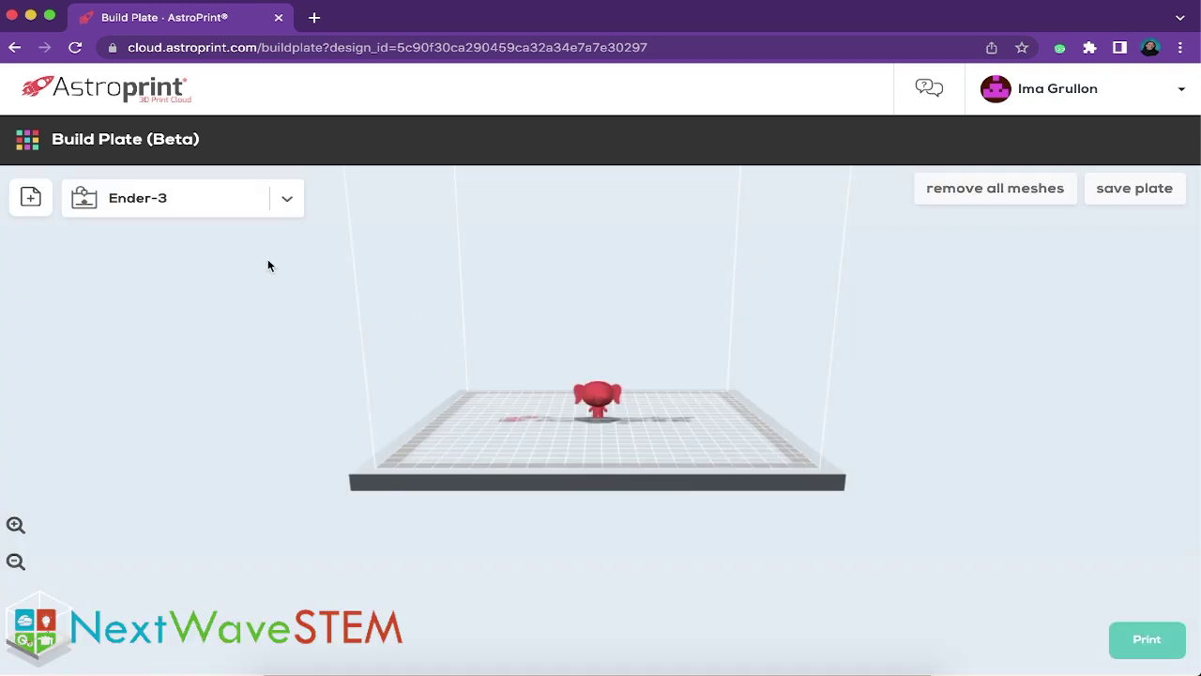
left_click(283, 200)
left_click(214, 275)
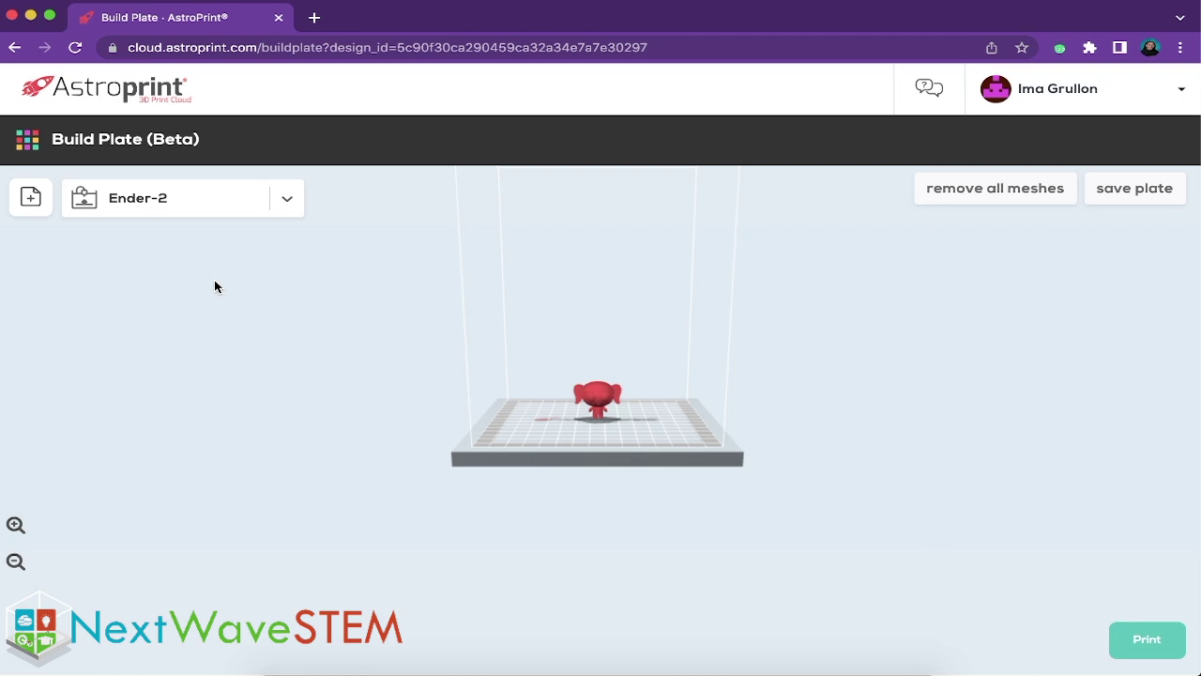
Move the power-puff-girl model about 3.7 mm along X on the build plate.
left_click_drag(517, 359, 515, 384)
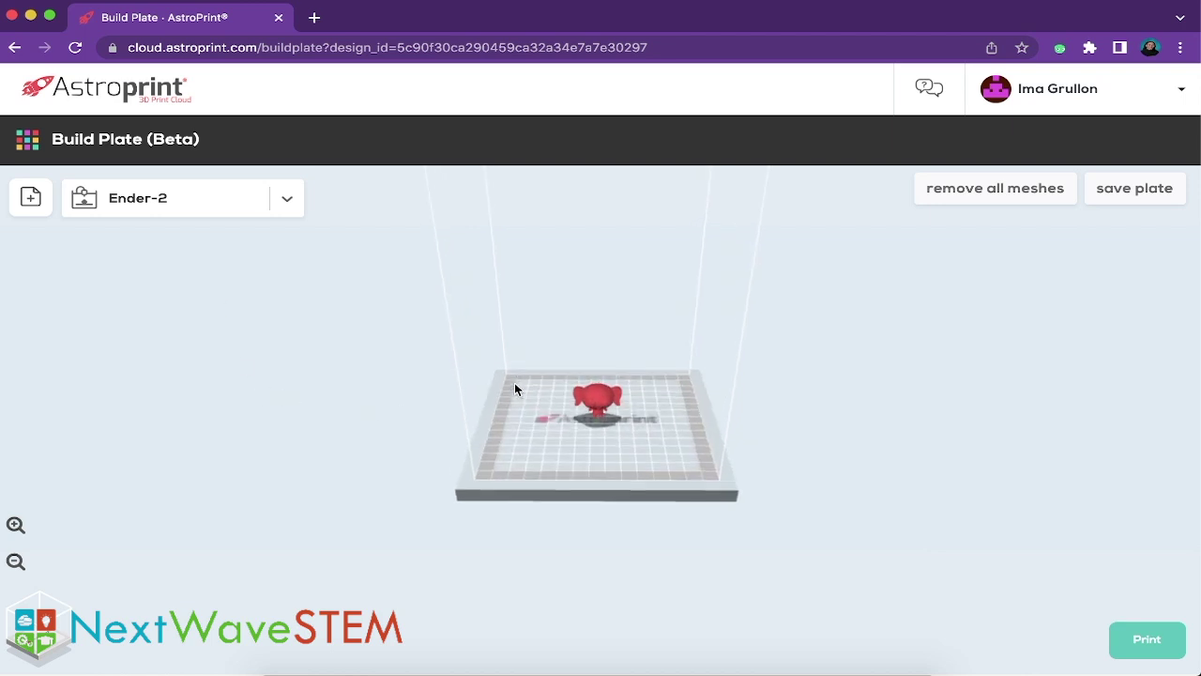
scroll(575, 422, "up", 3)
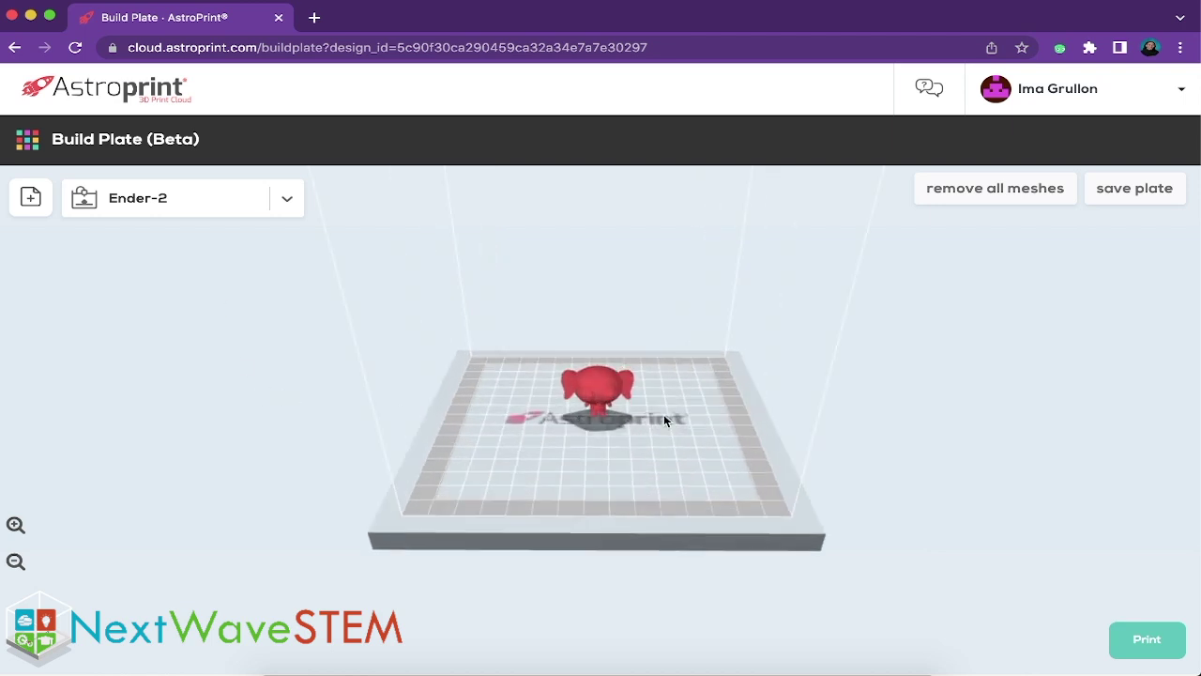
left_click(611, 383)
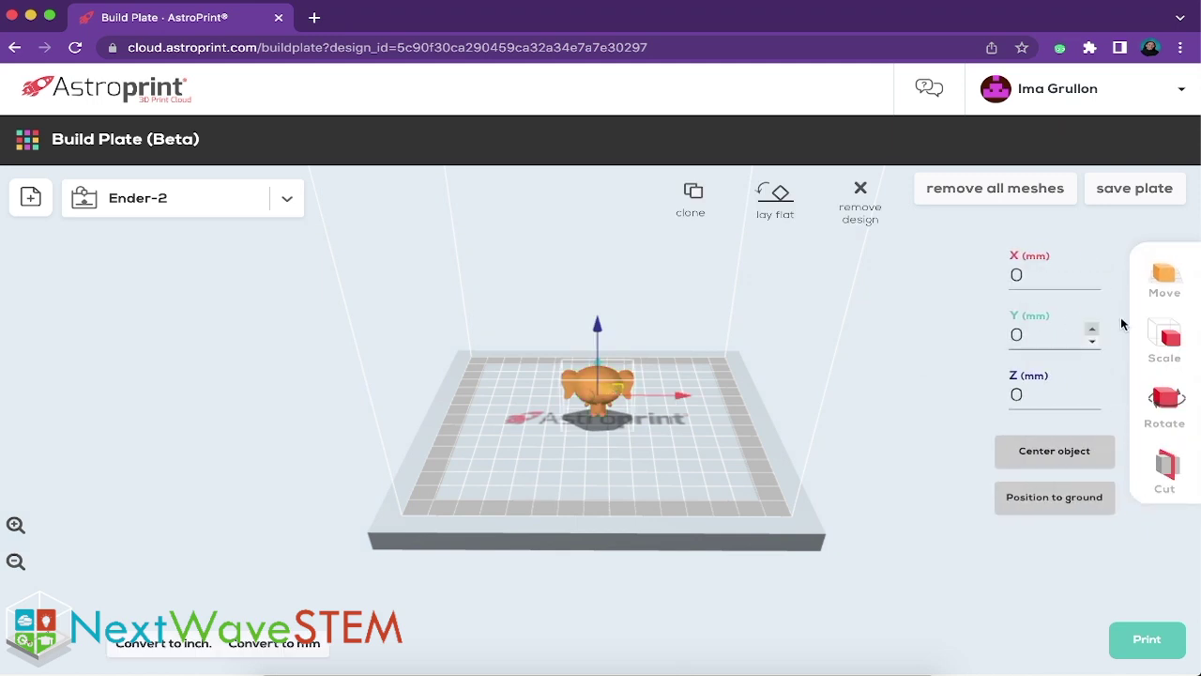
mouse_move(597, 413)
left_mouse_down()
mouse_move(668, 413)
mouse_move(610, 413)
left_mouse_up()
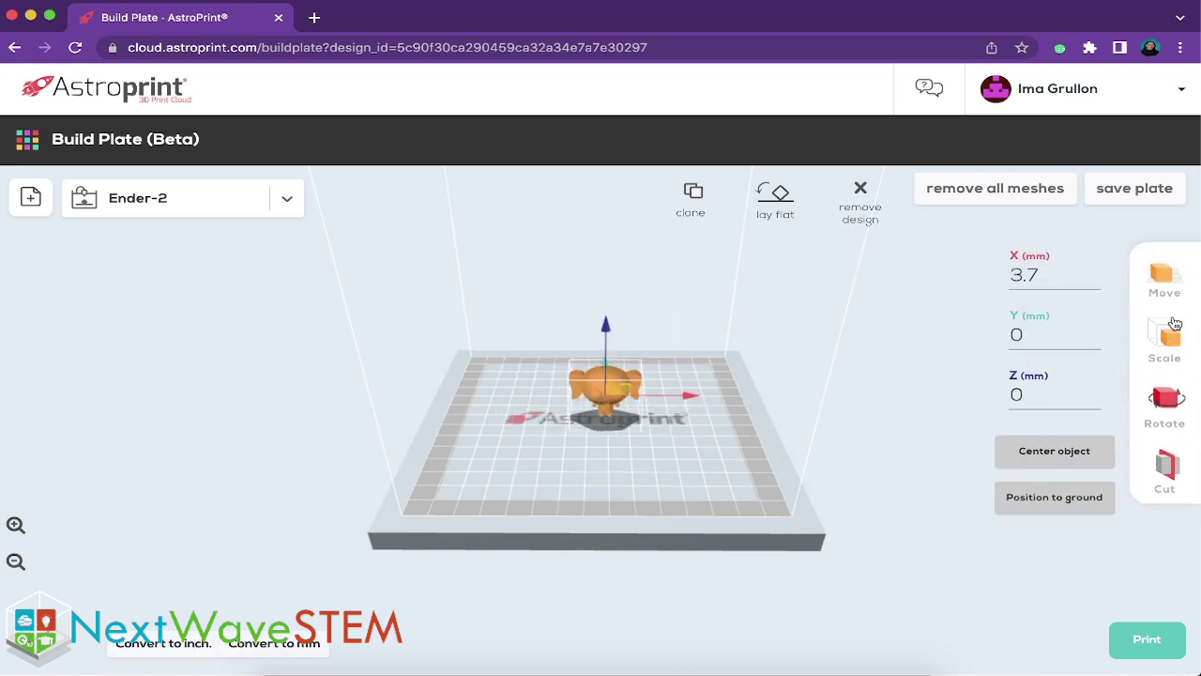
Scale the power-puff-girl model to a Z size of 40 mm and deselect it.
left_click(1165, 338)
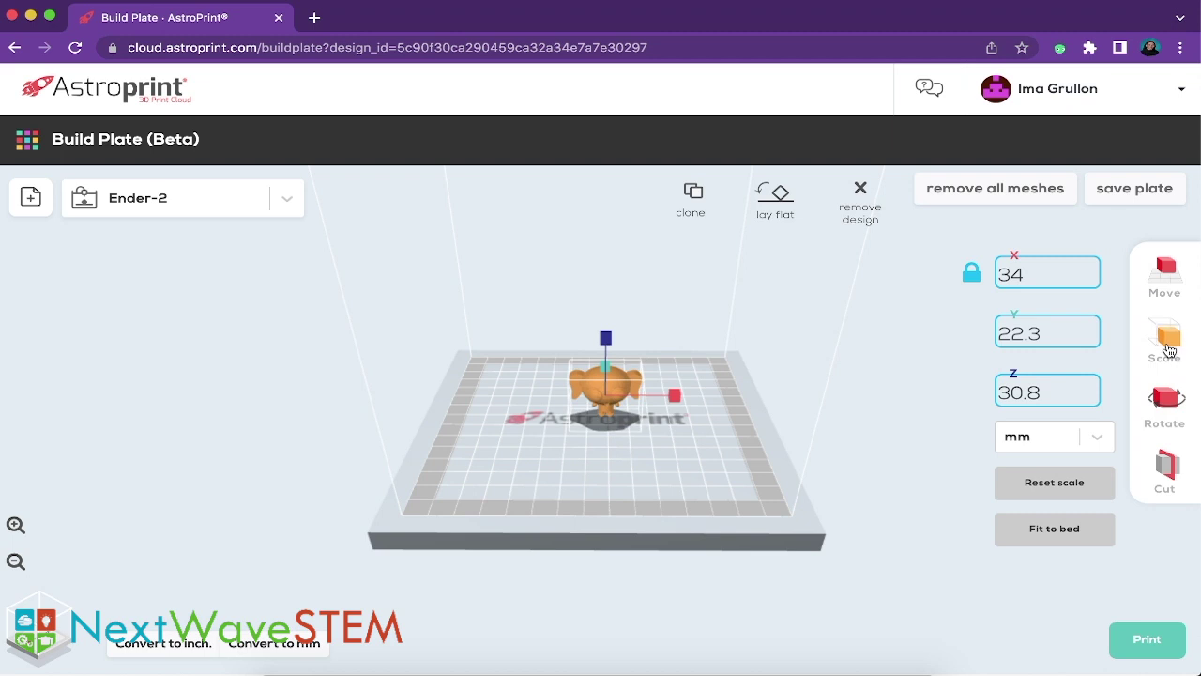
left_click_drag(611, 341, 611, 282)
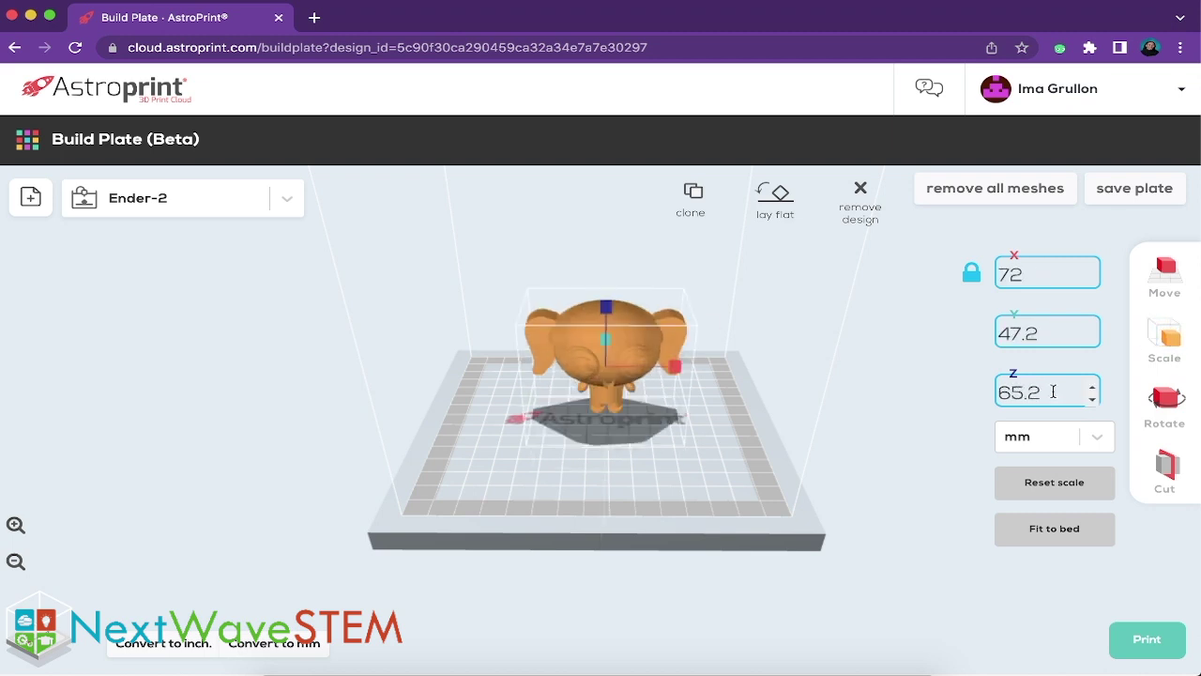
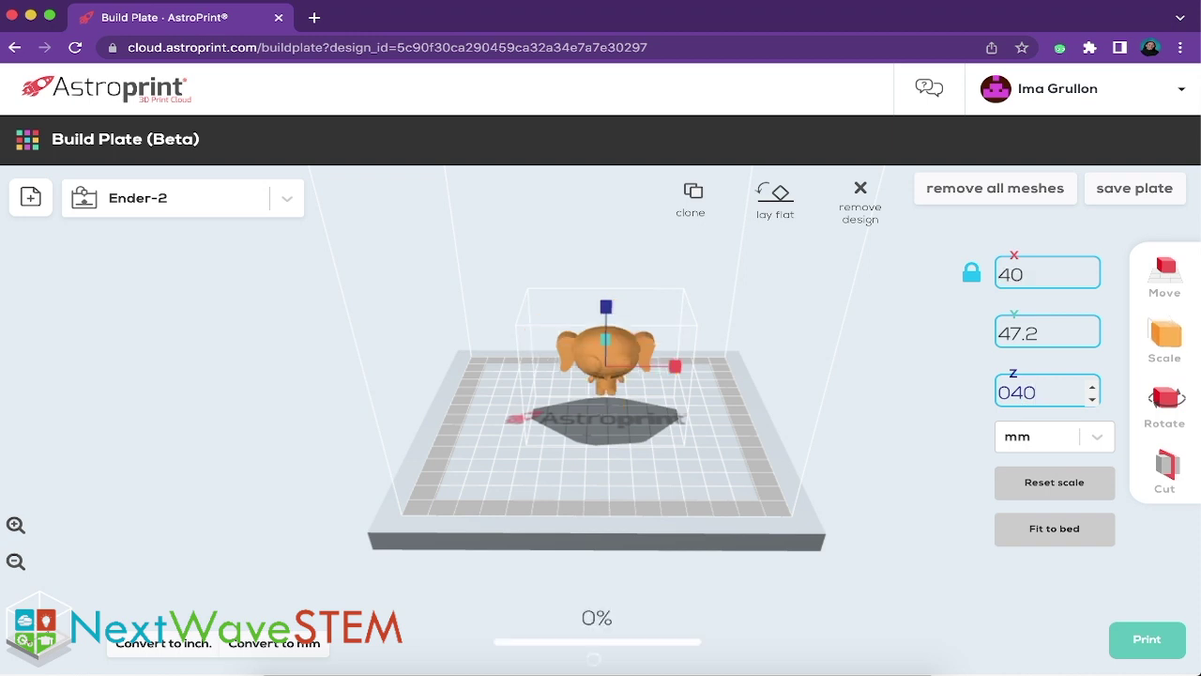
left_click(889, 368)
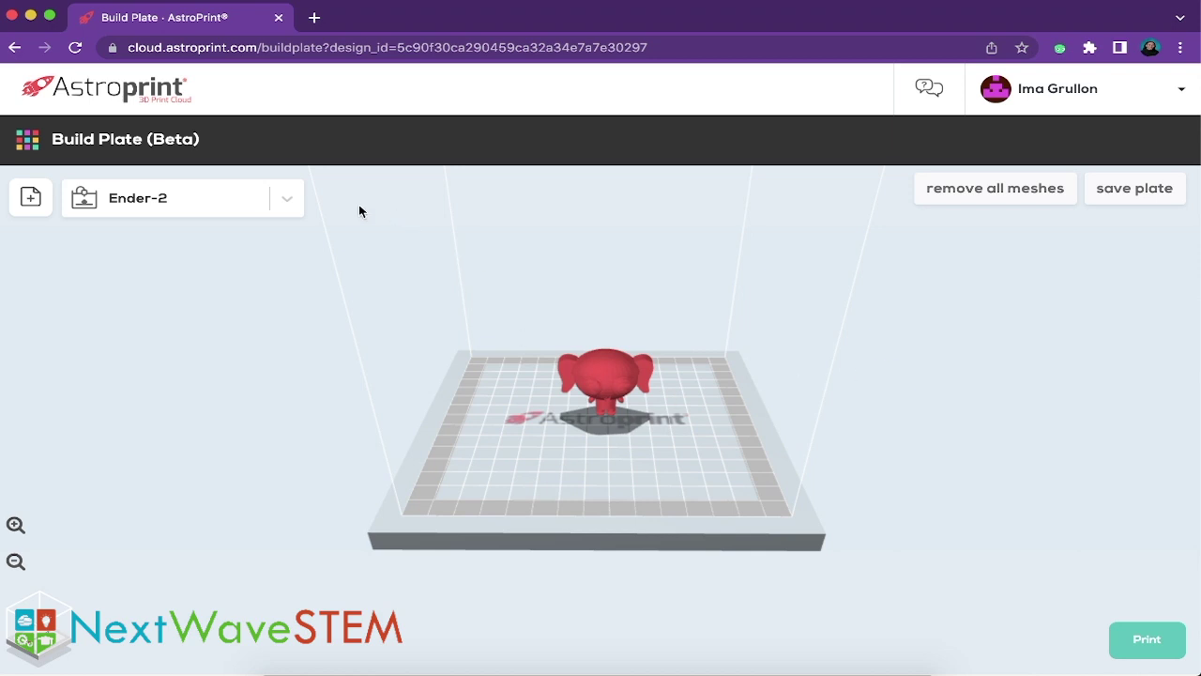
Add shoe-example.stl to the build plate and move it in front of the figure, to about X 2.4, Y -29.8 mm.
left_click(30, 197)
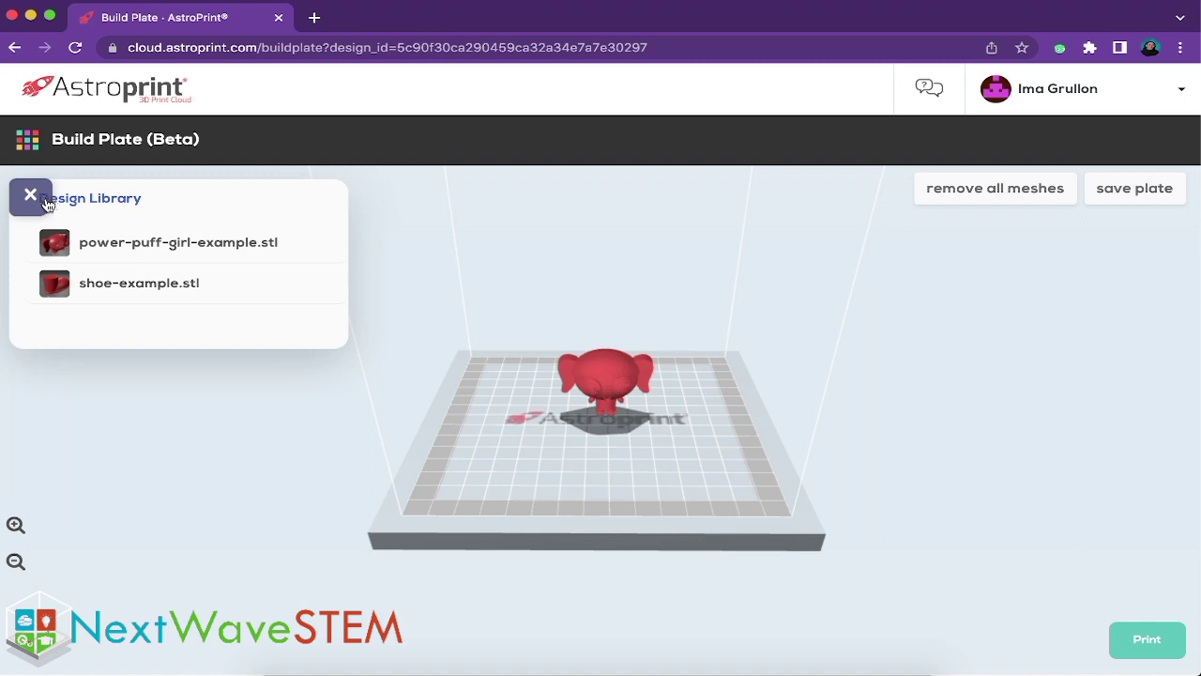
left_click(117, 284)
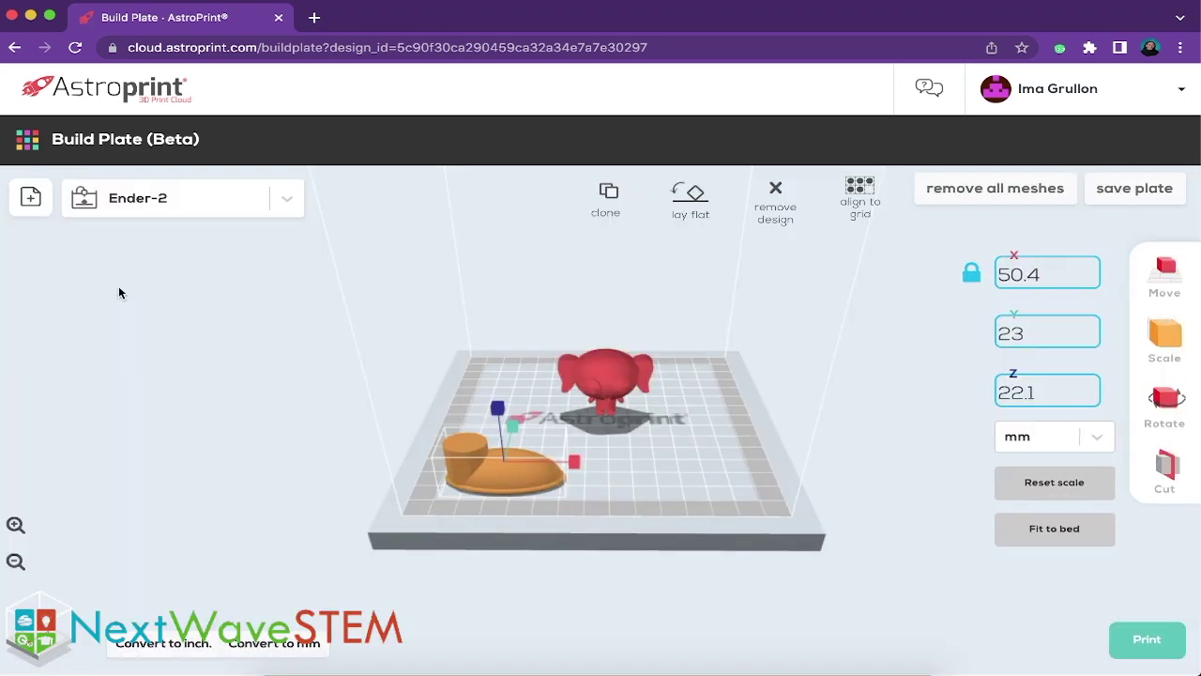
left_click_drag(340, 393, 345, 489)
left_click(492, 523)
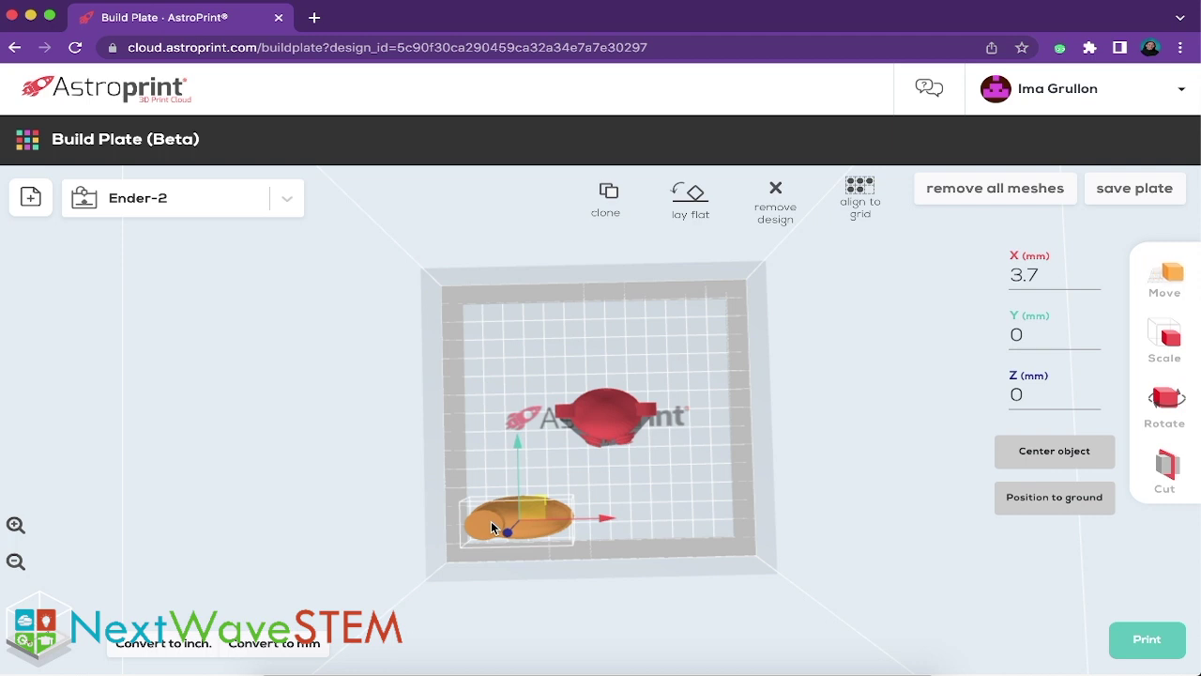
left_click_drag(492, 527, 676, 481)
left_click_drag(676, 481, 601, 459)
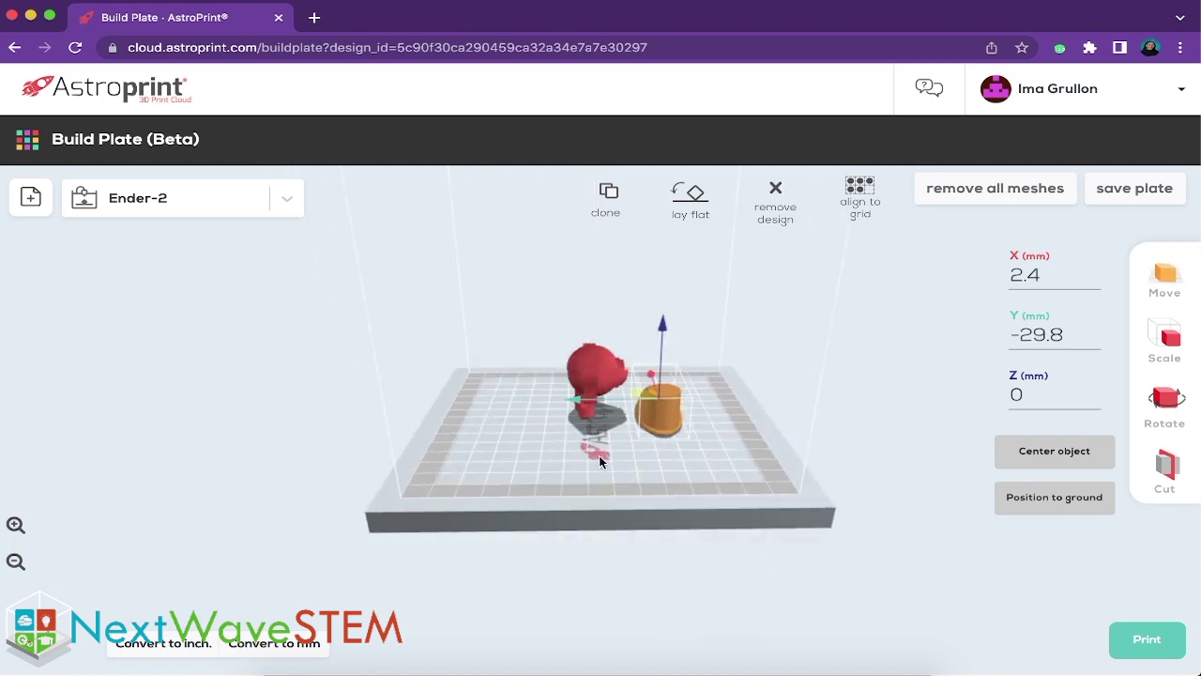
left_click_drag(599, 455, 568, 472)
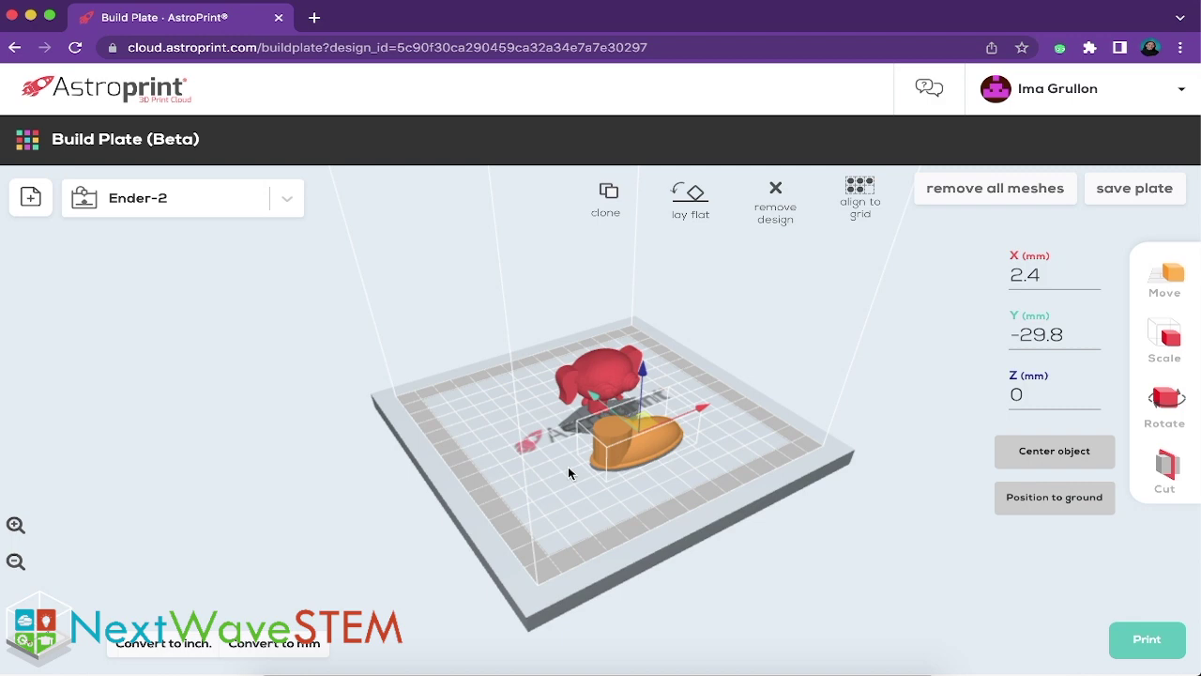
Send the plate to print and save the combined design as build-plate-example.stl in the Design Library.
left_click(1147, 639)
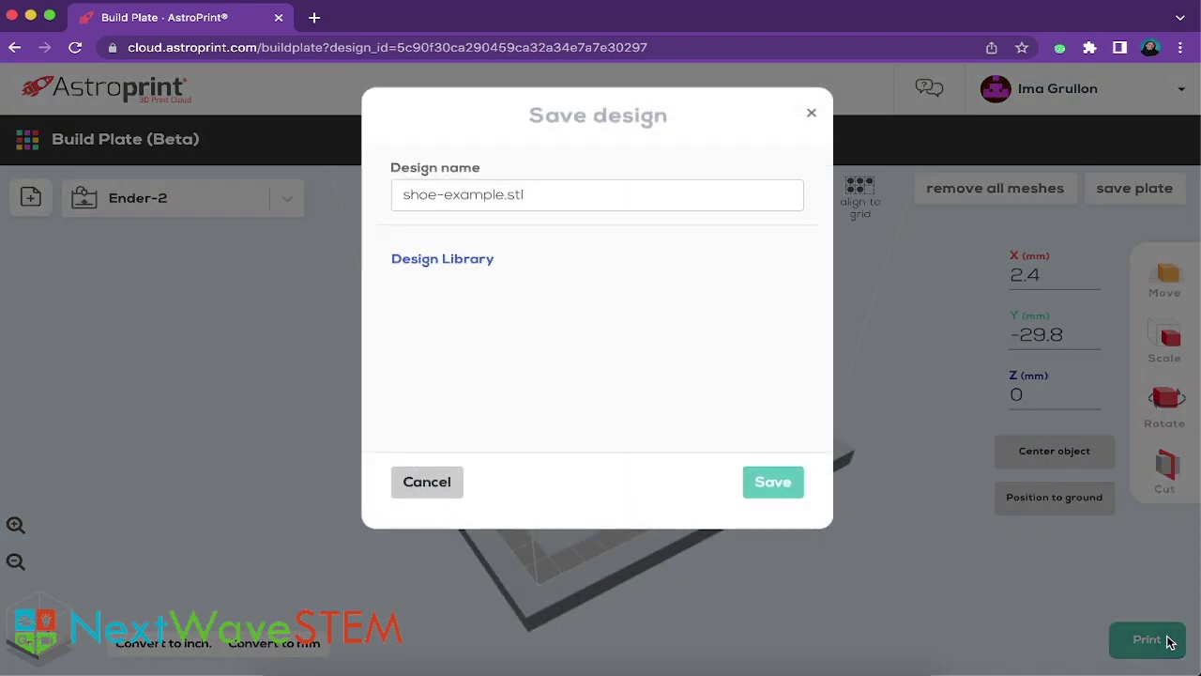
left_click_drag(505, 194, 409, 193)
type("build-plate-example")
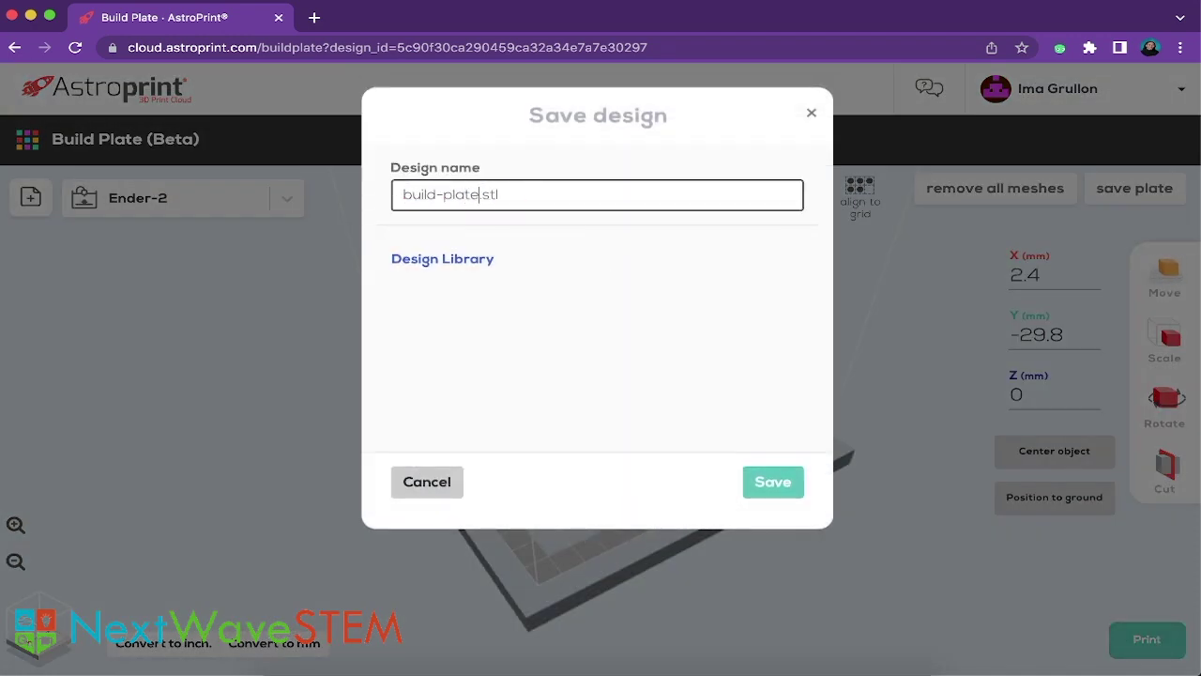
left_click(781, 483)
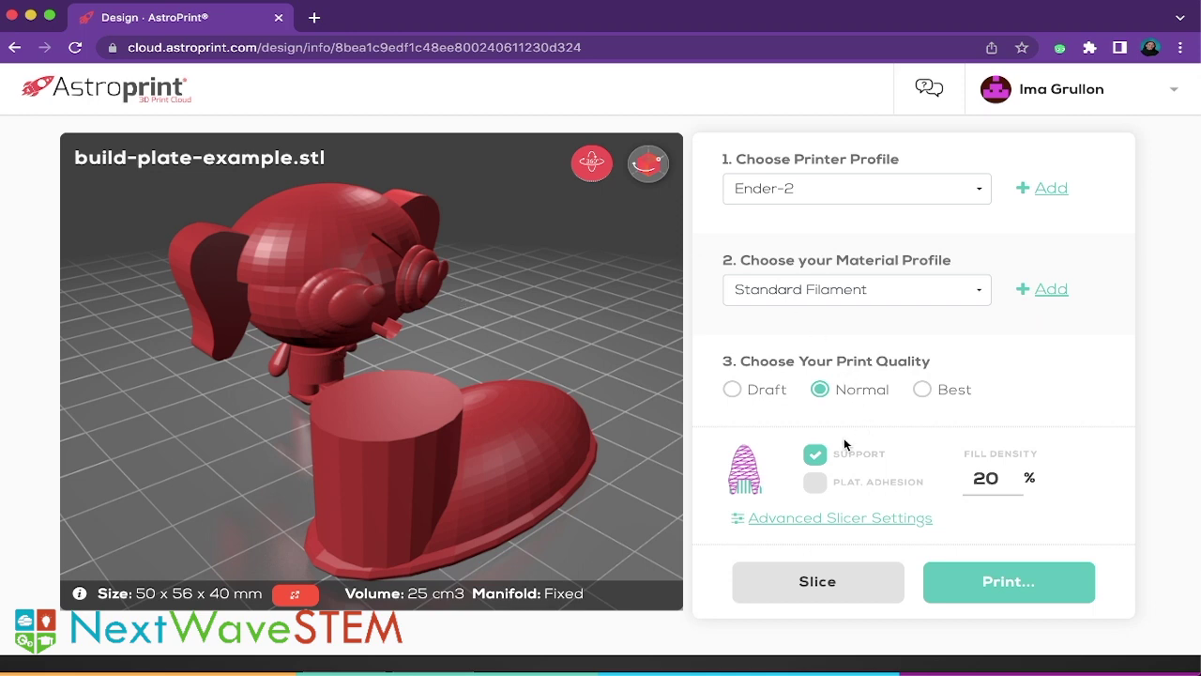
Slice build-plate-example.stl for the Ender-2 with the Standard Filament Ender 2 Pro material and the DEFAULT ENDER 2 PRO quality setting.
left_click(901, 197)
left_click(877, 193)
left_click(829, 291)
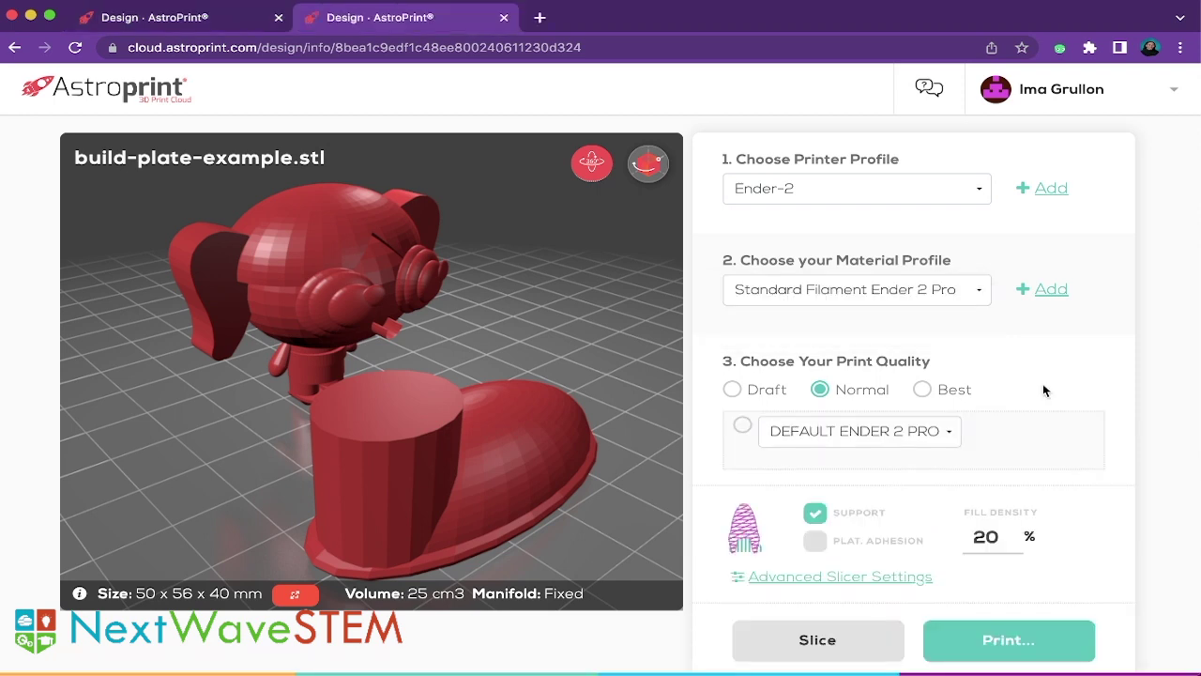
left_click(901, 431)
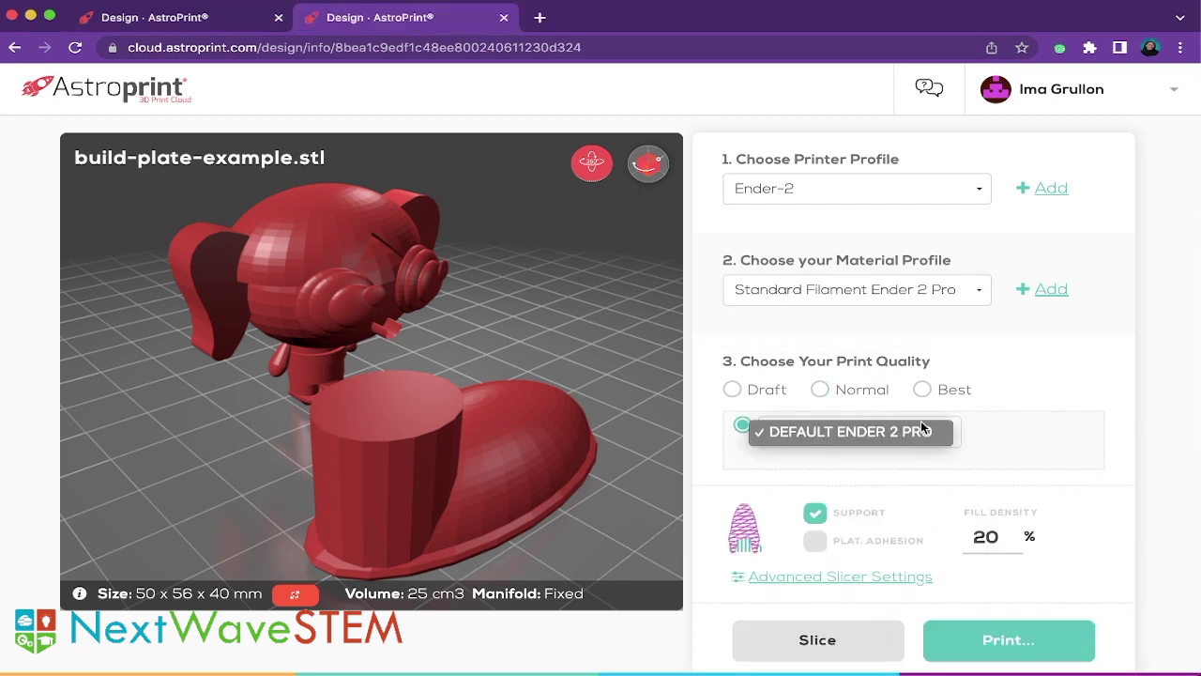
left_click(881, 432)
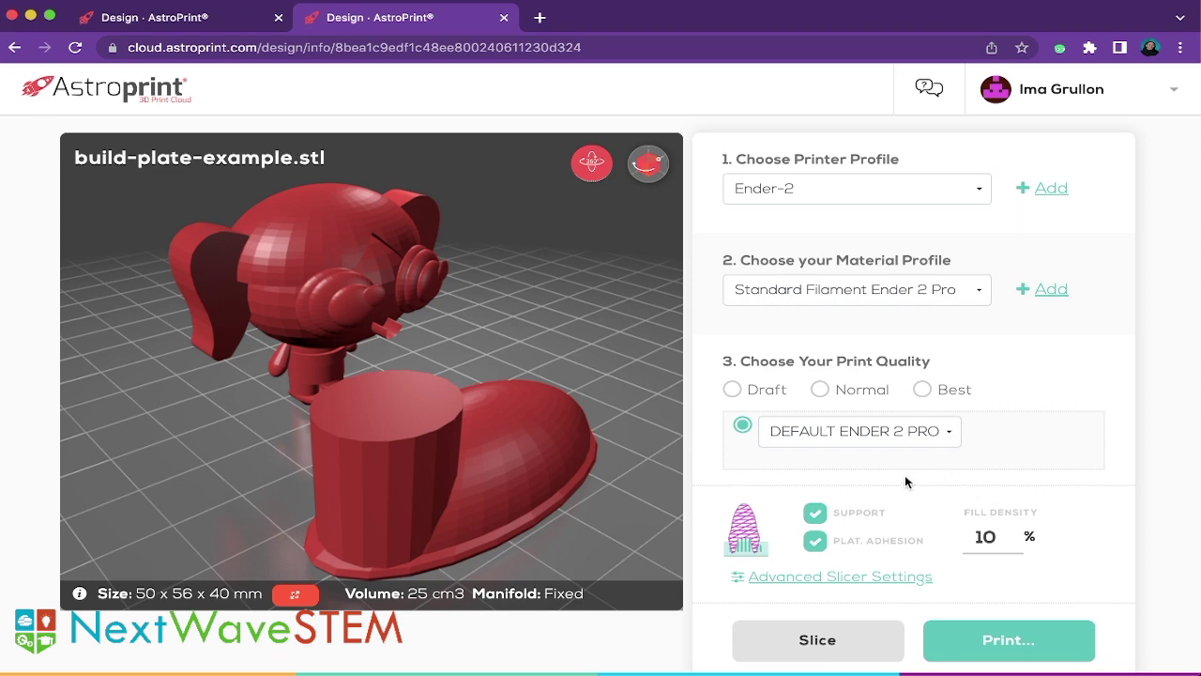
left_click(831, 639)
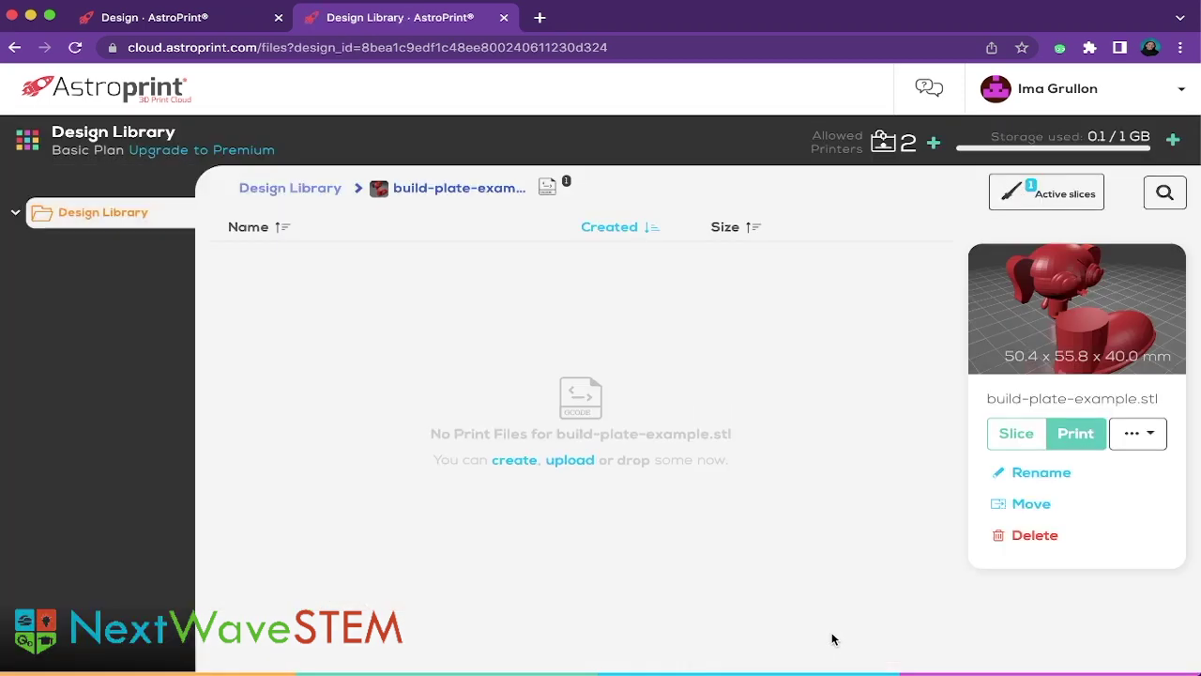
Open the print files of build-plate-example.stl in the Design Library and download its Ender-2 gcode file.
left_click(242, 190)
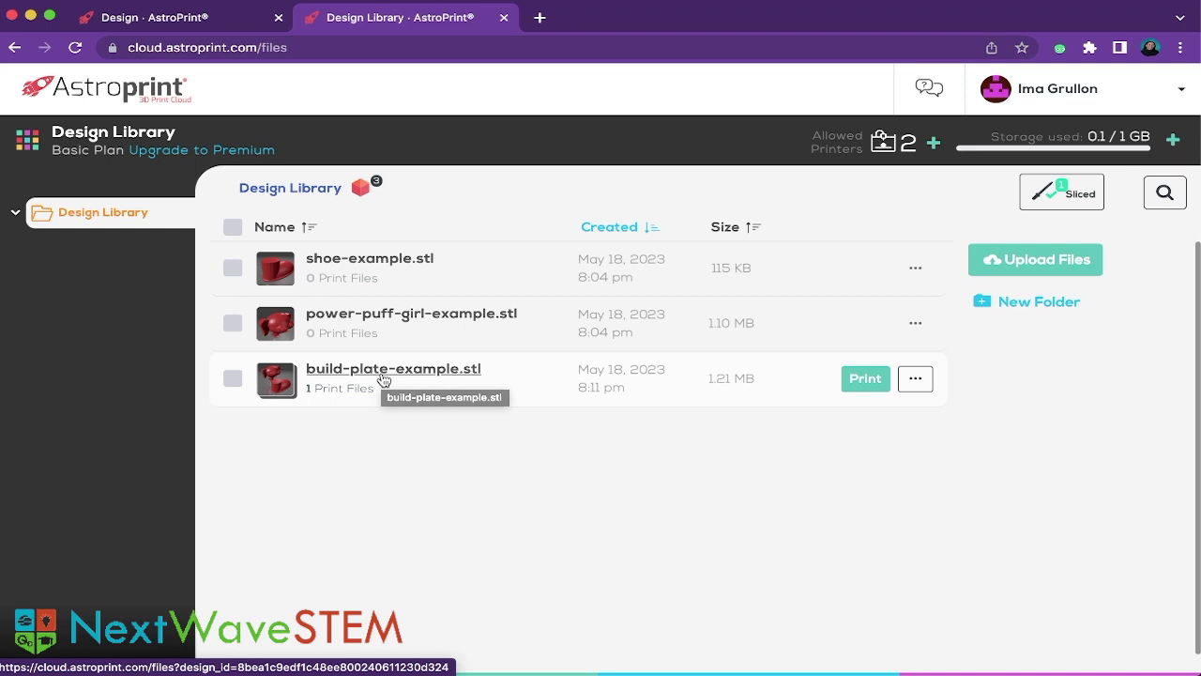
left_click(547, 393)
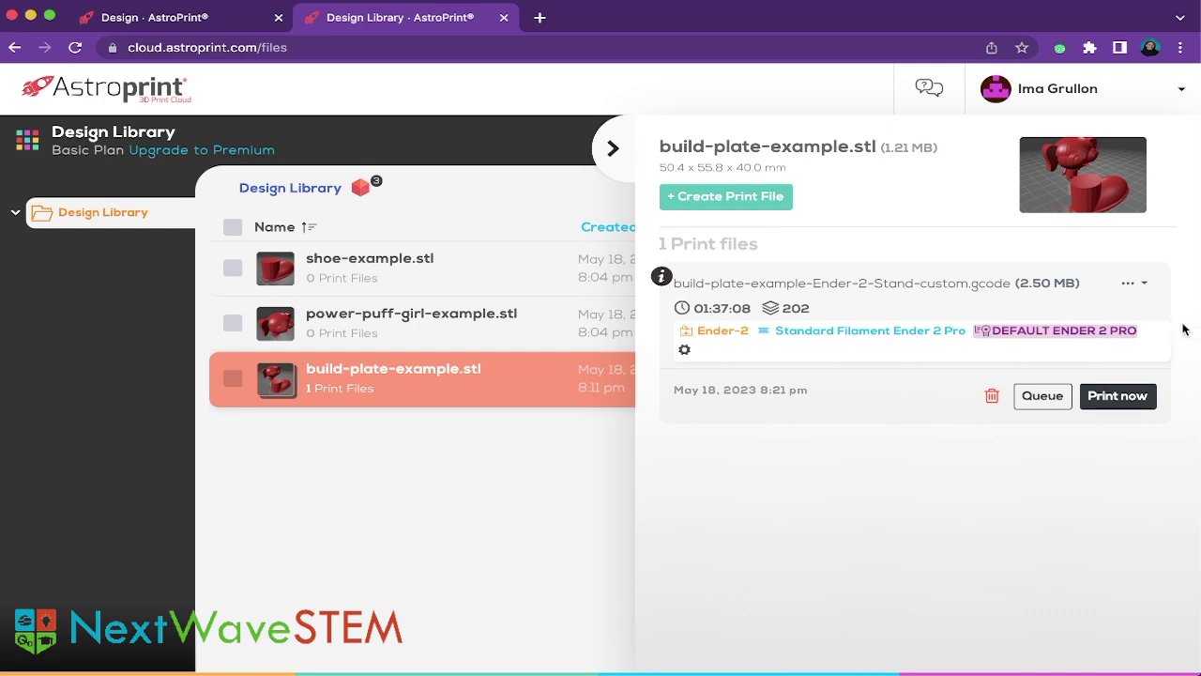
left_click(1133, 284)
left_click(1012, 481)
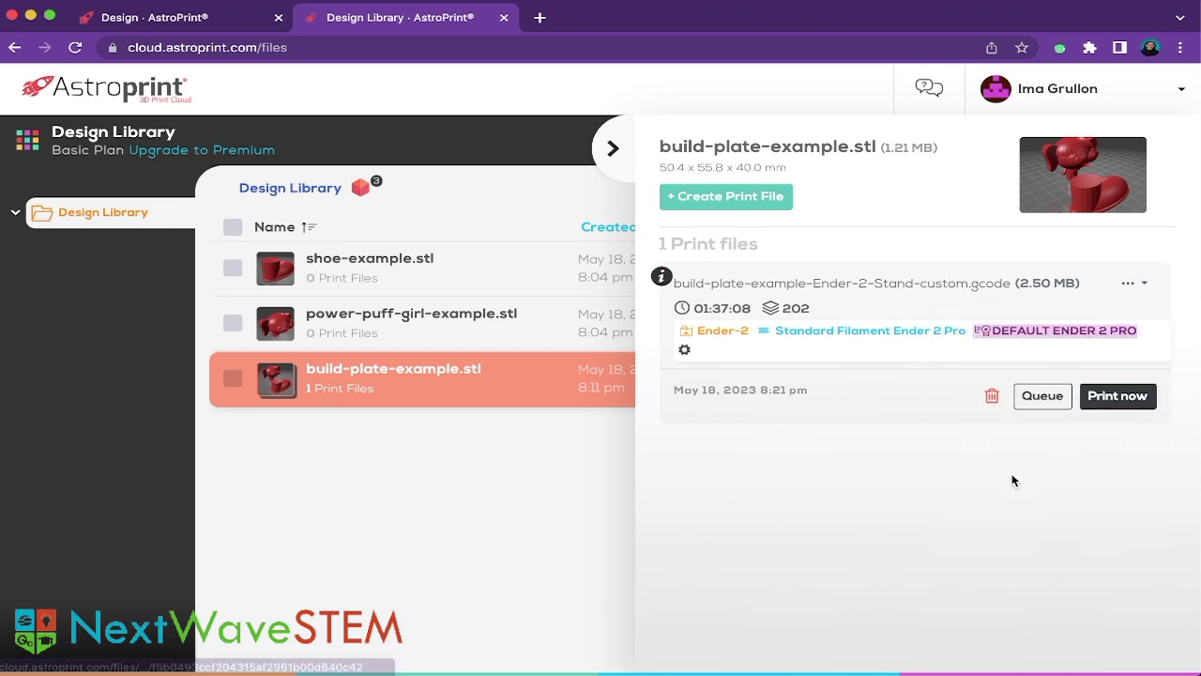